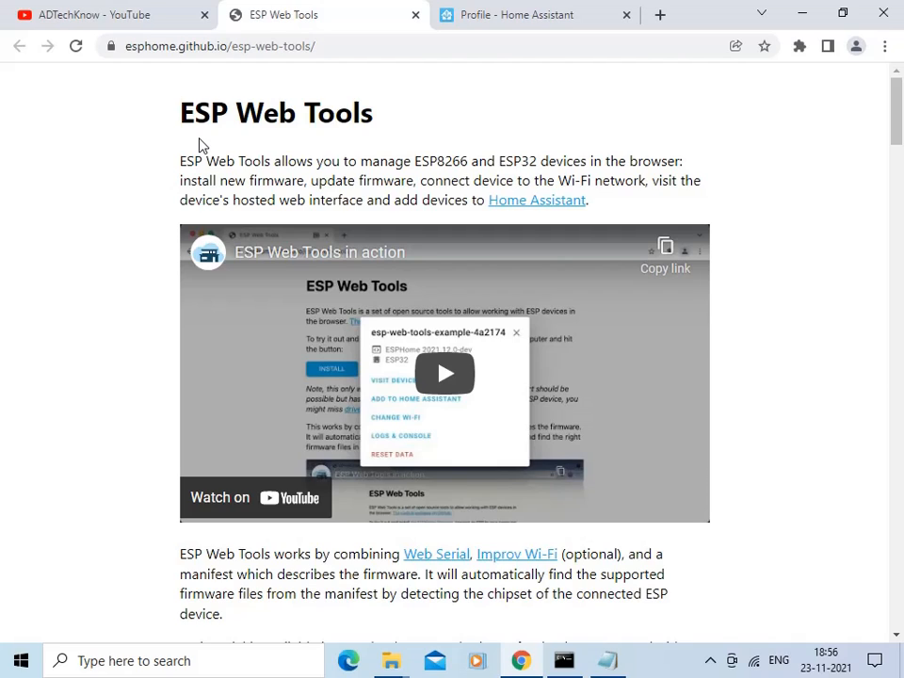
Start the live demo installation on the ESP Web Tools page and connect to the CP2102 USB to UART Bridge Controller on COM6.
left_click(369, 52)
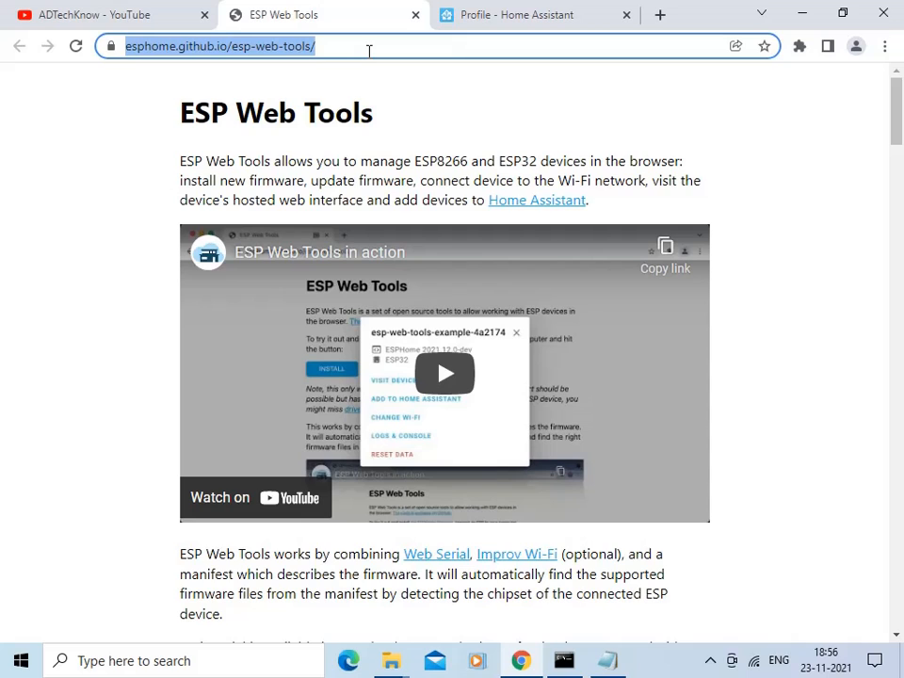
left_click(437, 126)
scroll(604, 301, "down", 5)
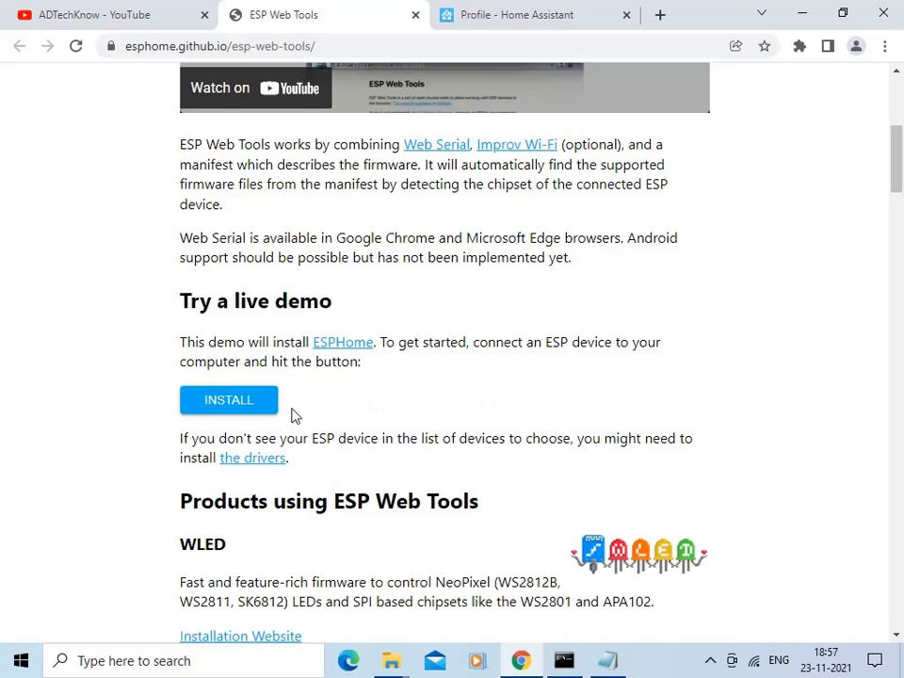
left_click(243, 412)
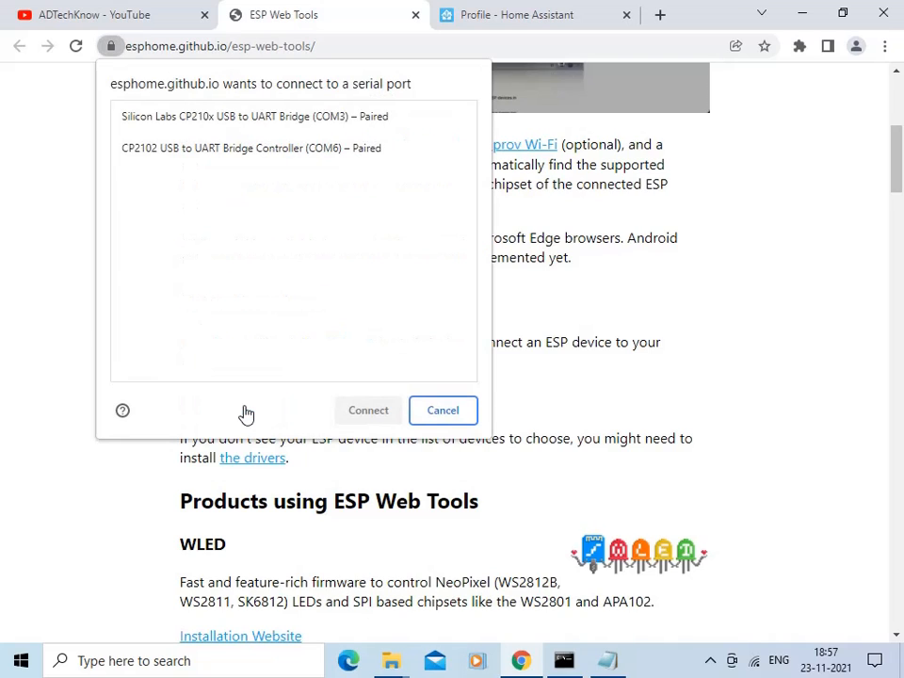
left_click(318, 151)
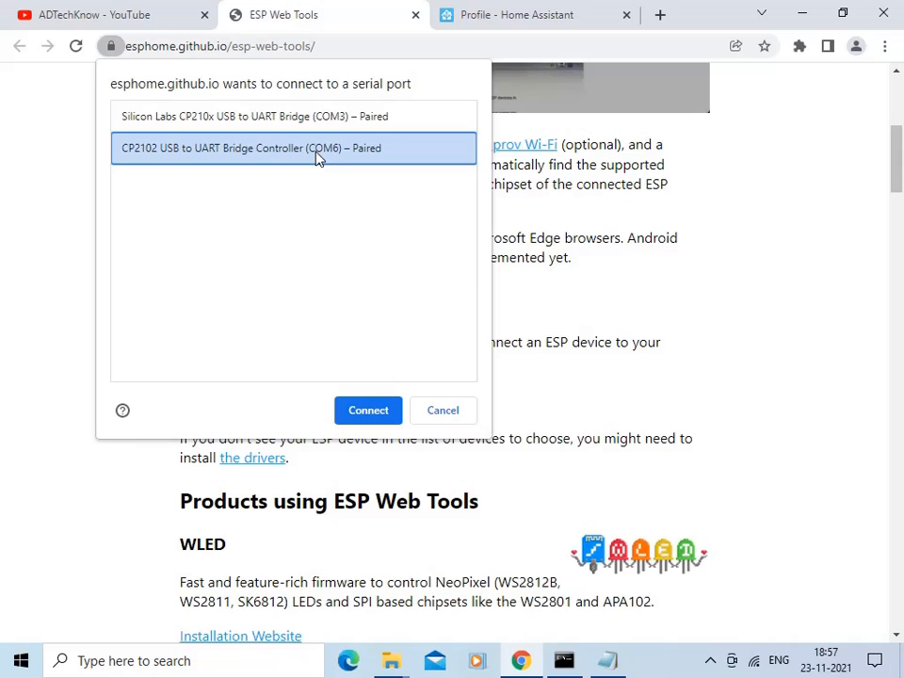
left_click(369, 411)
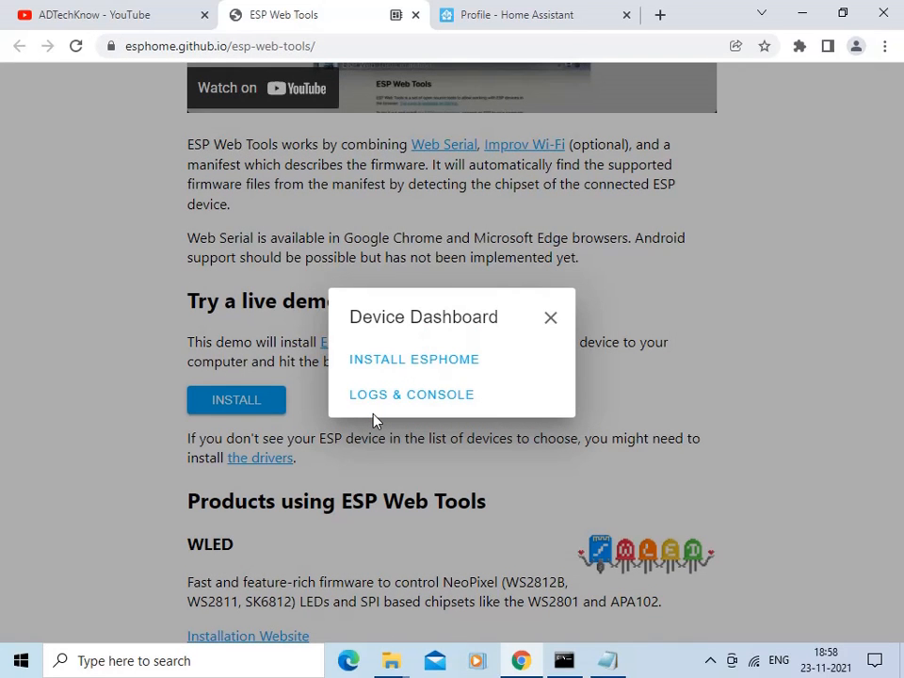
Install ESPHome 2021.12.0-dev on the connected device and continue to the Wi-Fi configuration.
left_click(423, 366)
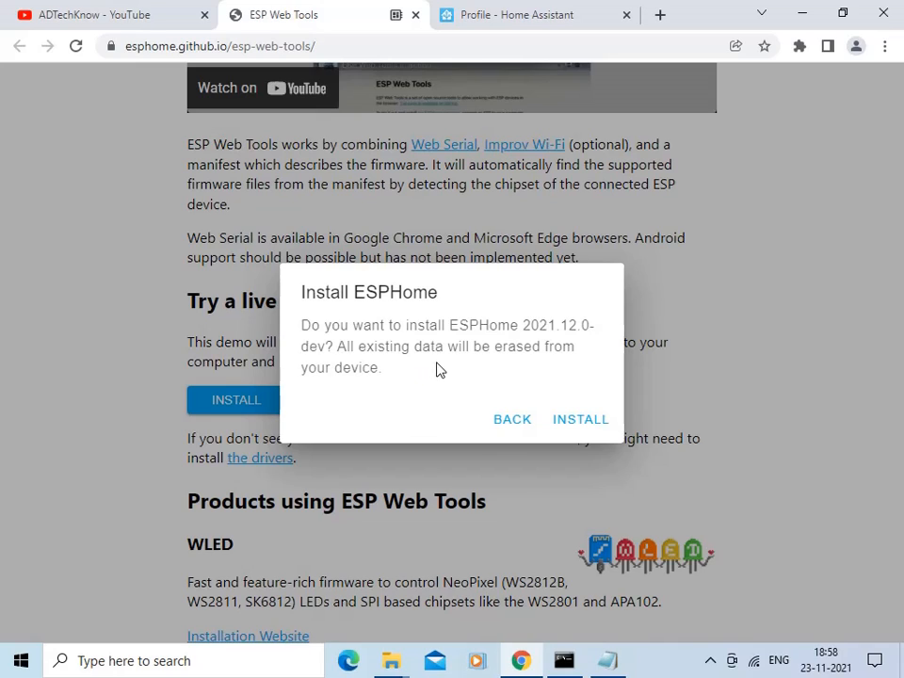
left_click(581, 421)
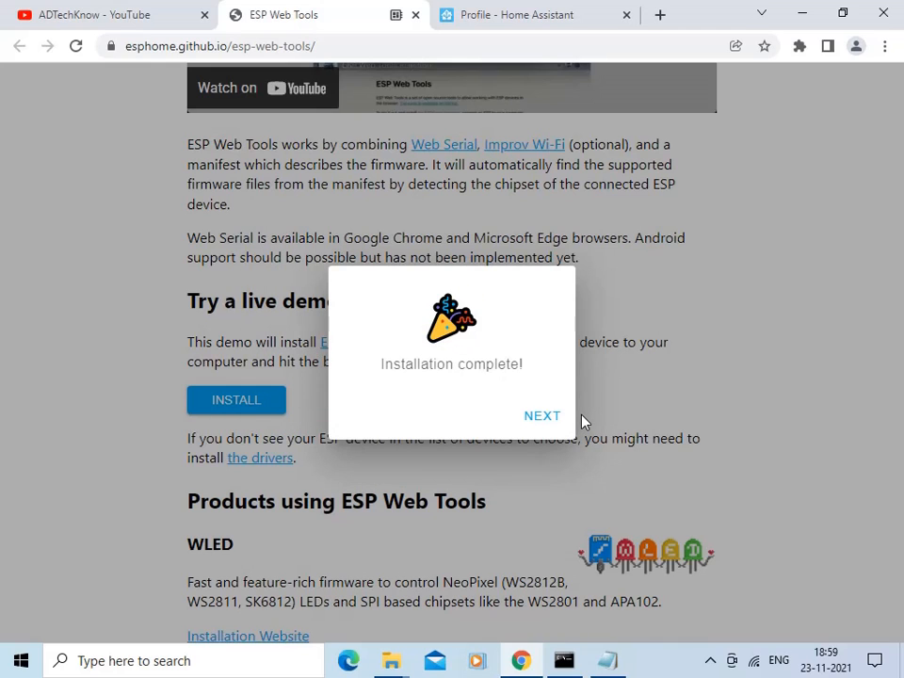
left_click(549, 421)
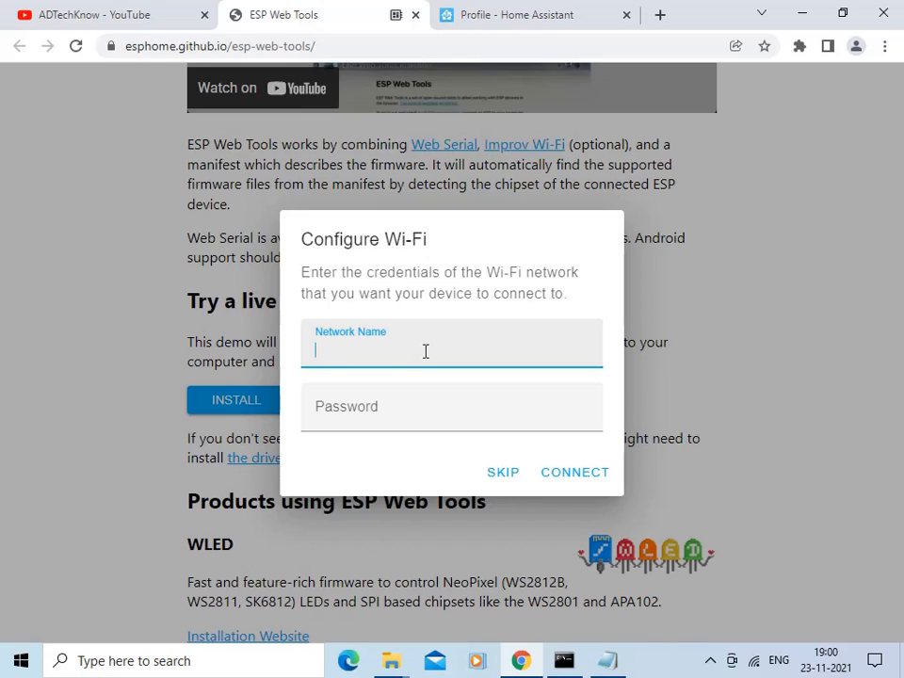
Connect the device to the Wi-Fi network "Router" by entering the network password, and visit the device's web page.
type("Ro")
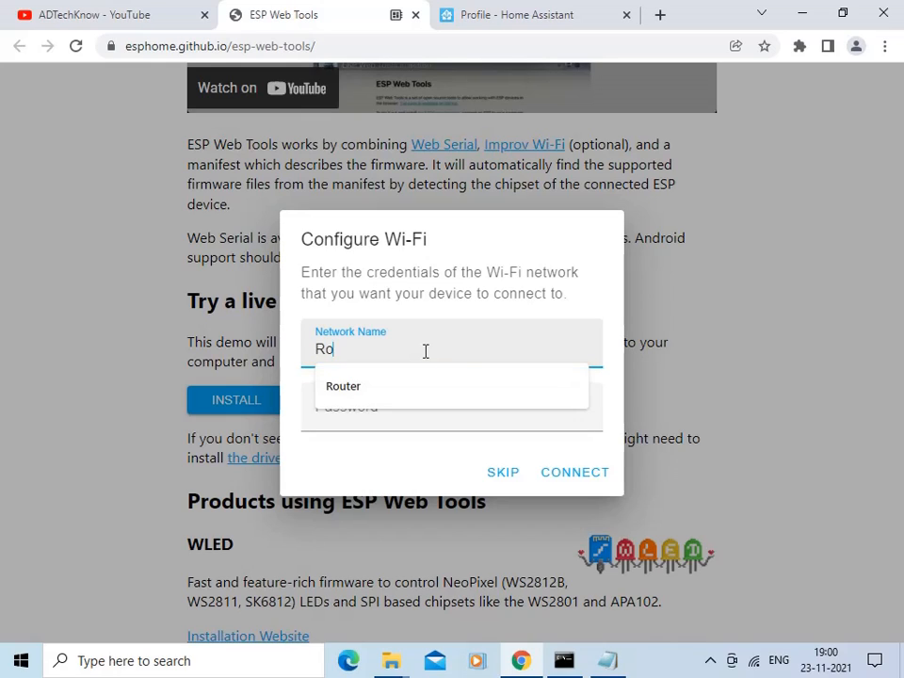
type("uter")
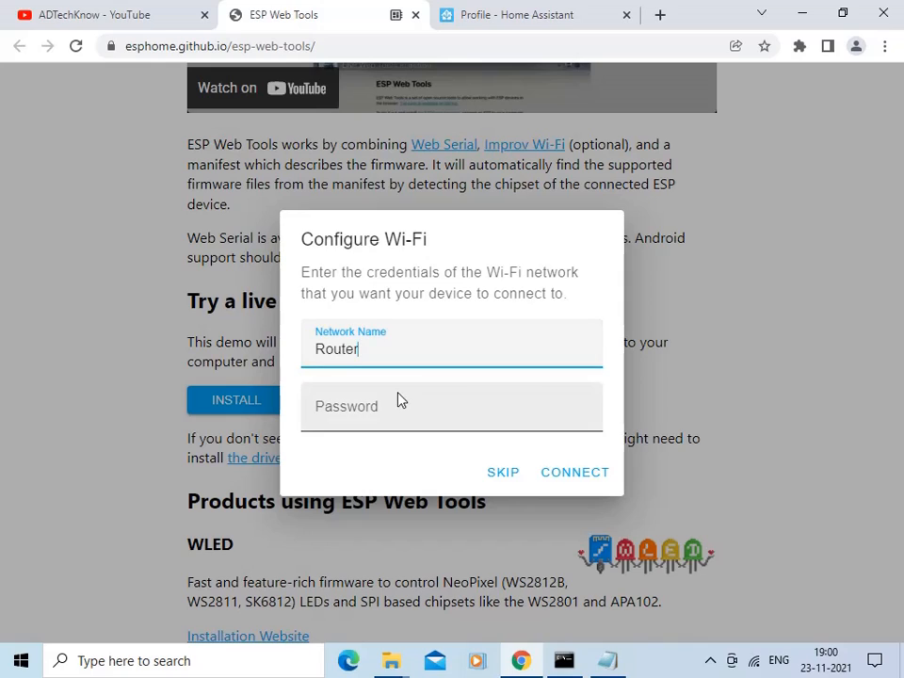
left_click(387, 412)
type("••")
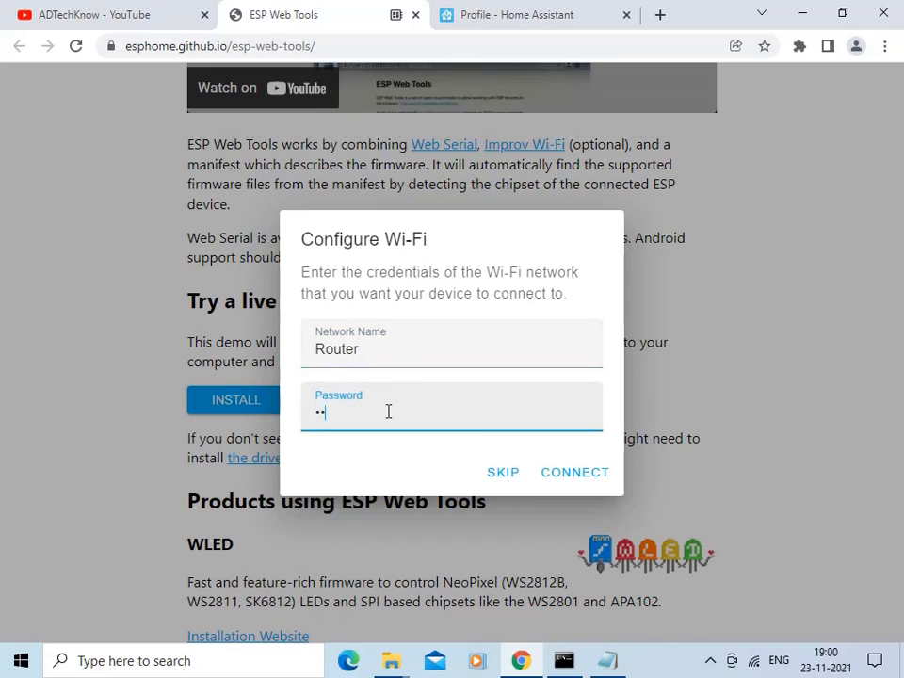
type("•••••••")
left_click(581, 480)
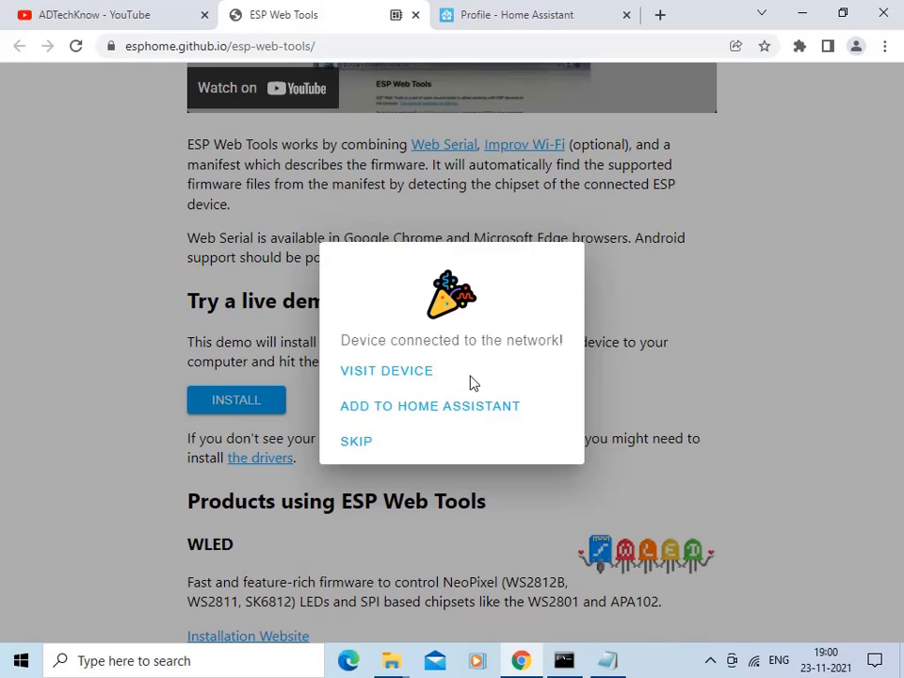
left_click(384, 376)
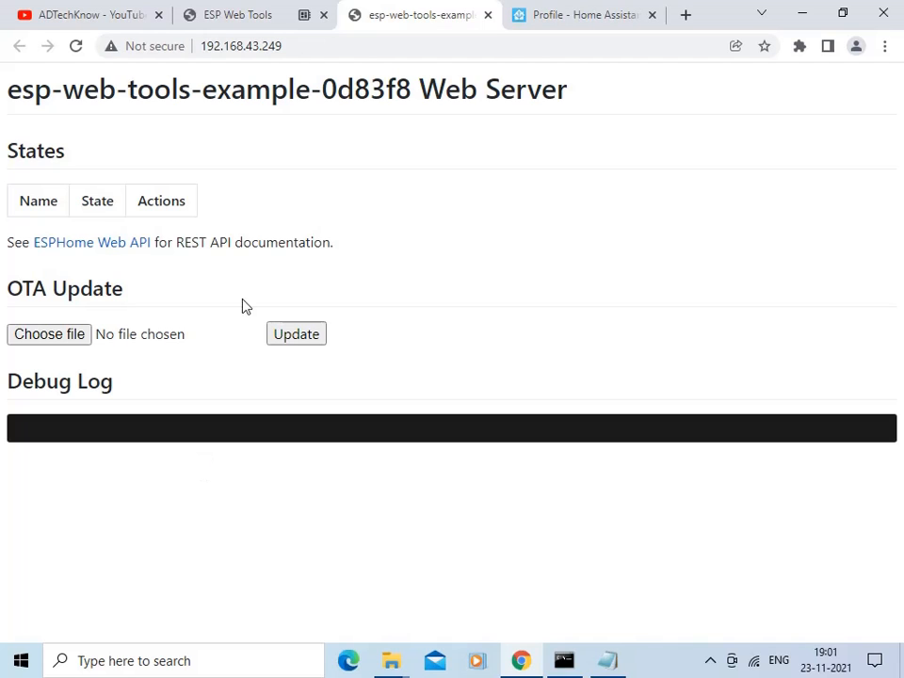
Show the ADTechKnow YouTube channel, switch to the testesp file in Notepad and go to its beginning.
left_click(103, 17)
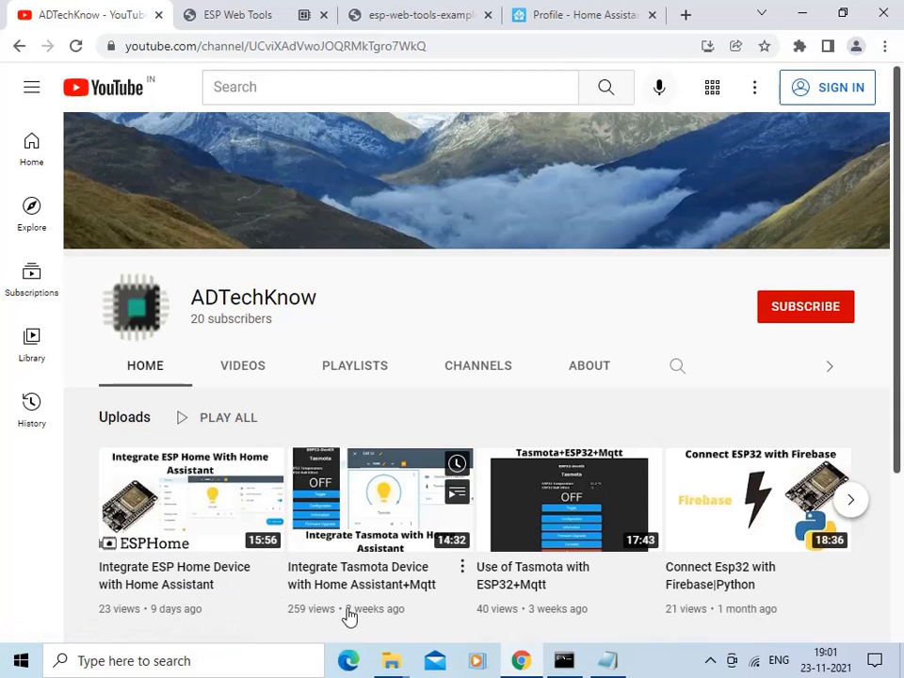
left_click(608, 662)
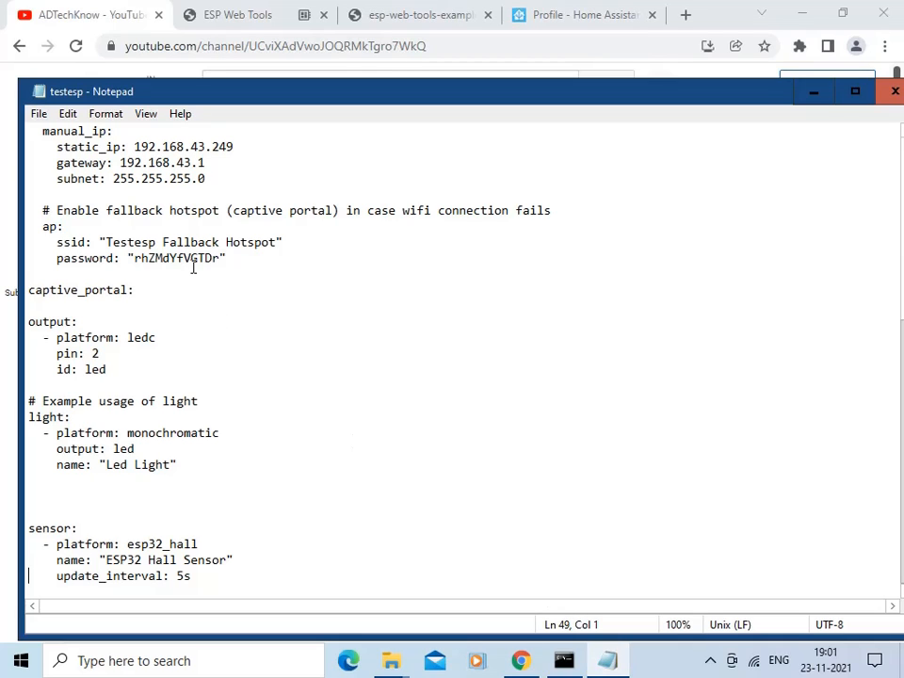
left_click(668, 329)
key("Up")
key("Up")
key("Up")
key("Up")
key("Up")
key("Up")
key("Up")
key("Up")
key("Up")
key("Up")
key("Up")
key("Up")
key("Up")
key("Up")
key("Up")
key("Up")
key("Up")
key("Up")
key("Up")
key("Up")
key("Up")
key("Up")
key("Up")
key("Up")
key("Up")
key("Up")
key("Up")
key("Up")
key("Up")
key("Up")
key("Up")
key("Up")
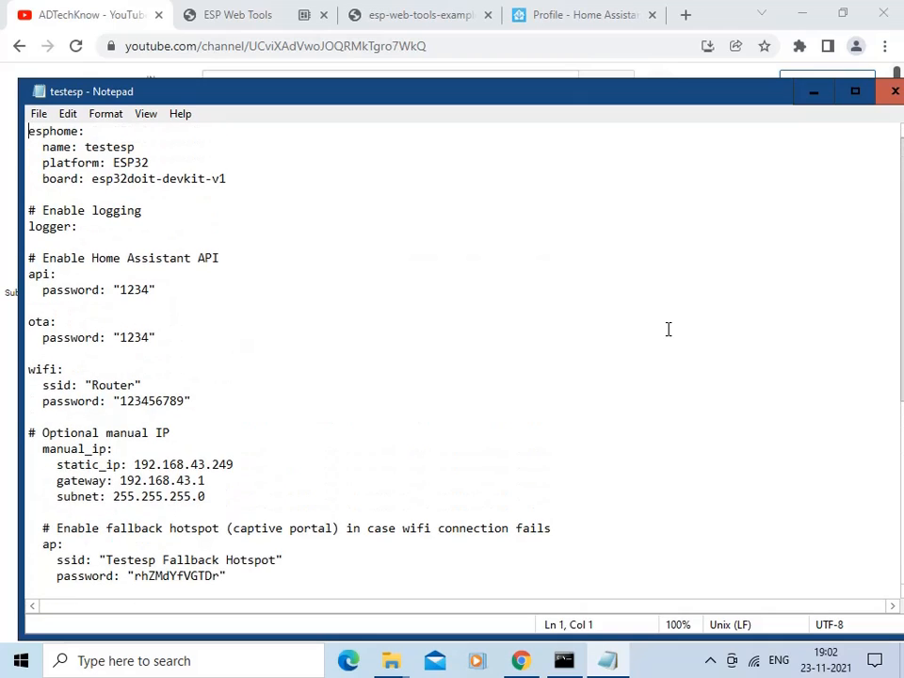
Review the device name, platform, OTA, Wi-Fi and static IP entries in the testesp configuration.
left_click(138, 147)
left_click(157, 163)
left_click(160, 341)
left_click(204, 401)
key("Down")
key("Down")
key("Down")
key("Down")
key("Down")
key("Down")
key("Down")
left_click(133, 465)
left_click_drag(133, 464, 233, 464)
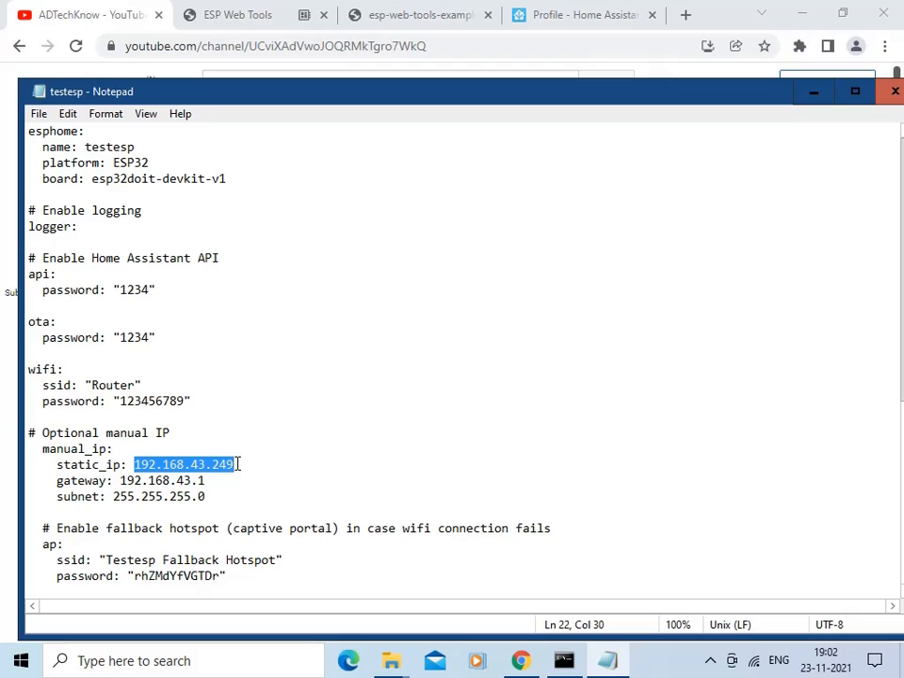
Review the fallback hotspot, output, light and hall sensor sections through to the end of the testesp configuration.
key("Down")
key("Down")
key("Down")
key("Down")
key("Down")
key("Down")
key("Down")
key("Down")
key("Down")
key("Down")
key("Down")
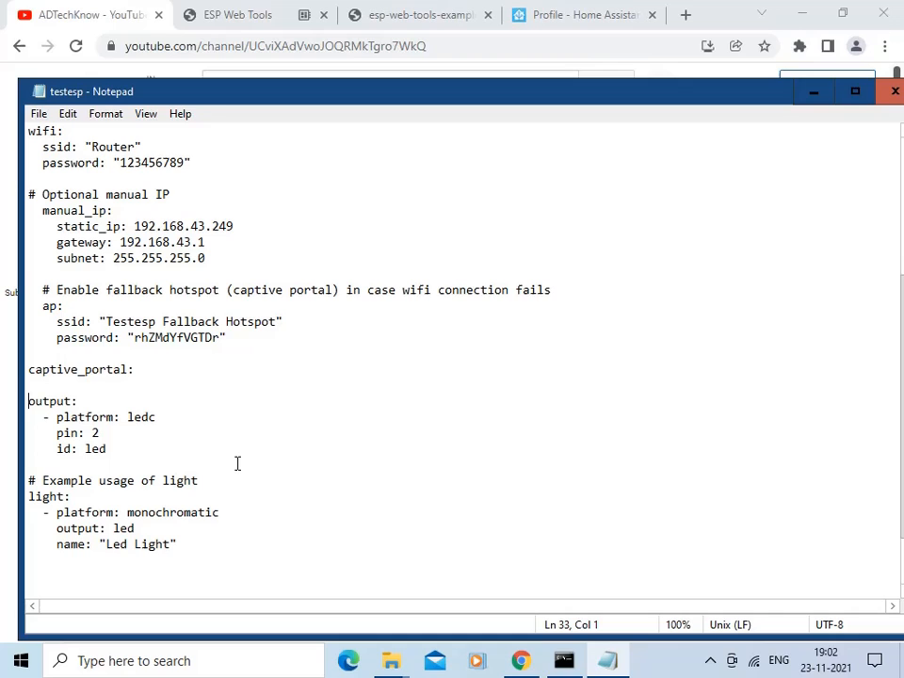
key("Down")
key("Down")
key("Down")
key("Down")
key("Down")
key("Down")
key("Down")
key("Down")
key("Down")
key("Down")
key("Down")
key("Down")
key("Down")
key("Down")
key("Down")
key("Down")
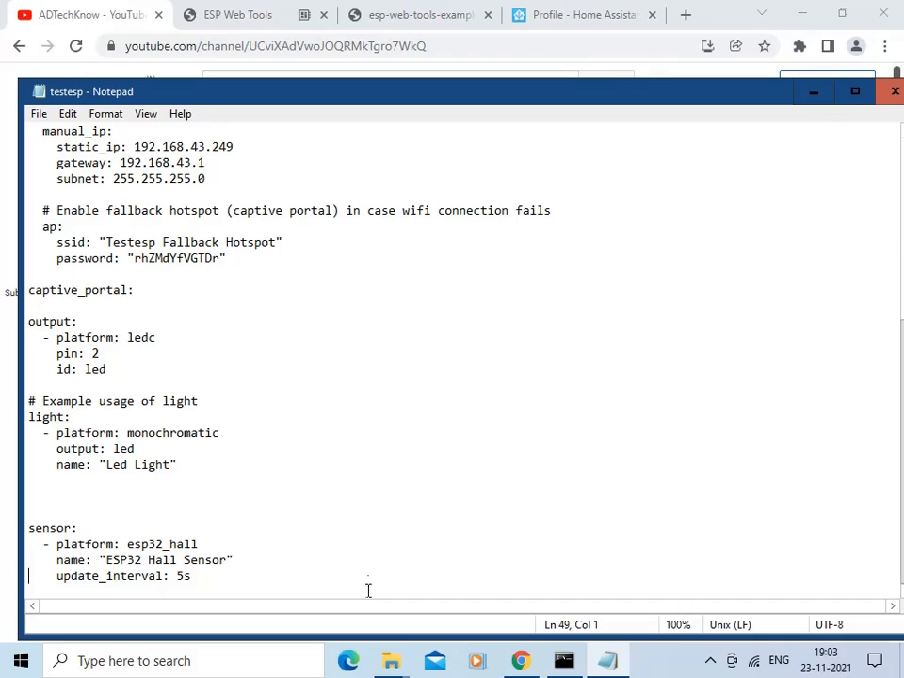
Switch to File Explorer and open the compiled firmware folder TestEsp > testesp > .pioenvs > testesp.
left_click(392, 662)
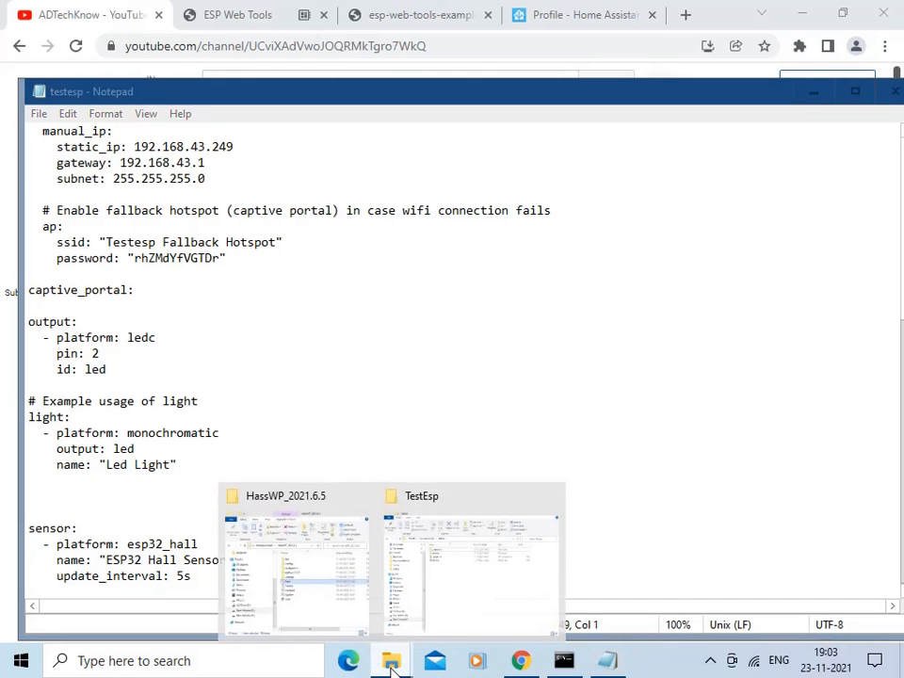
left_click(480, 616)
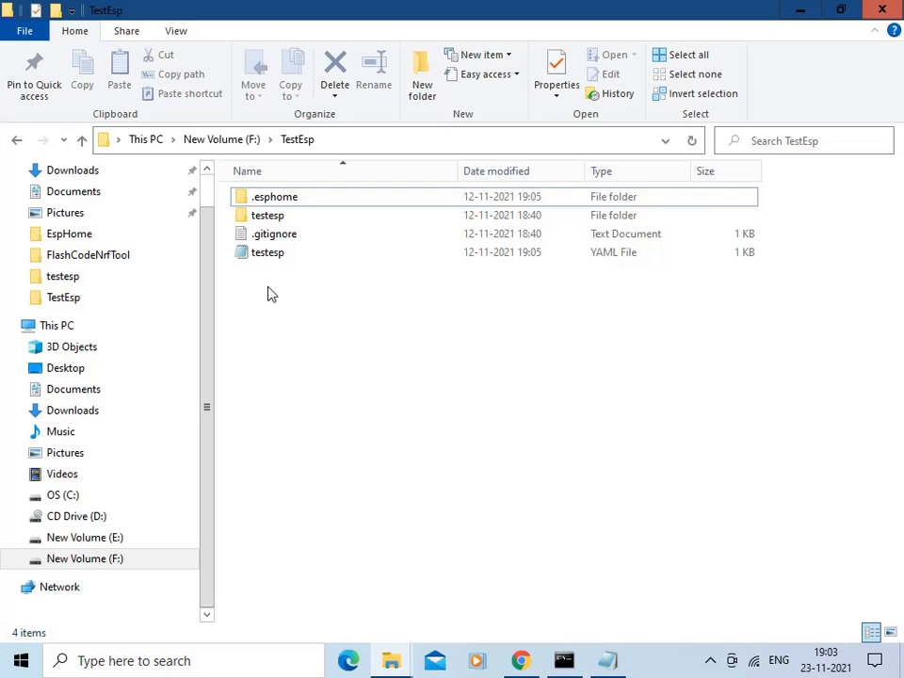
double_click(272, 219)
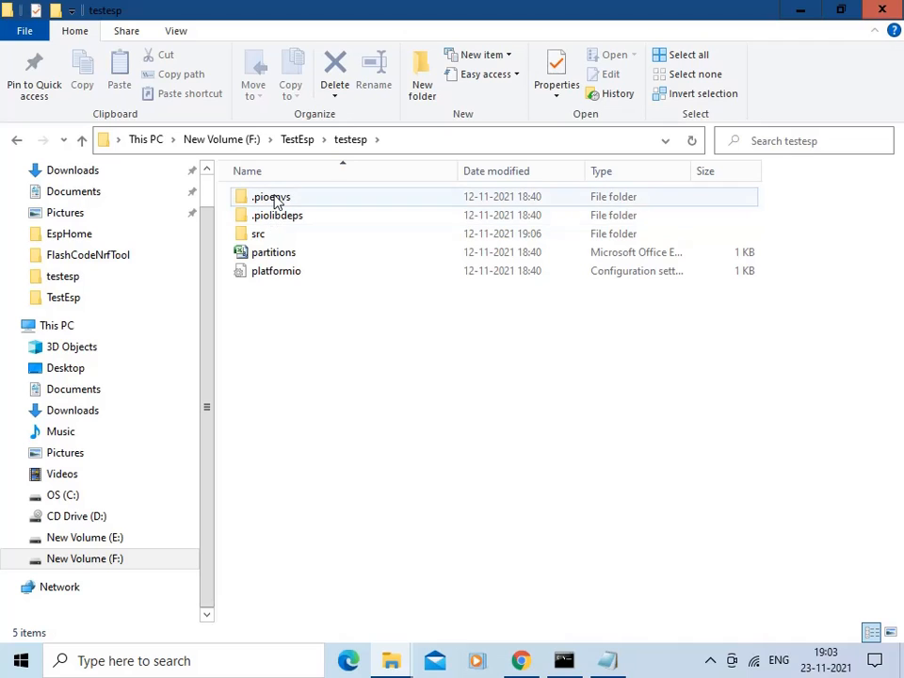
double_click(276, 200)
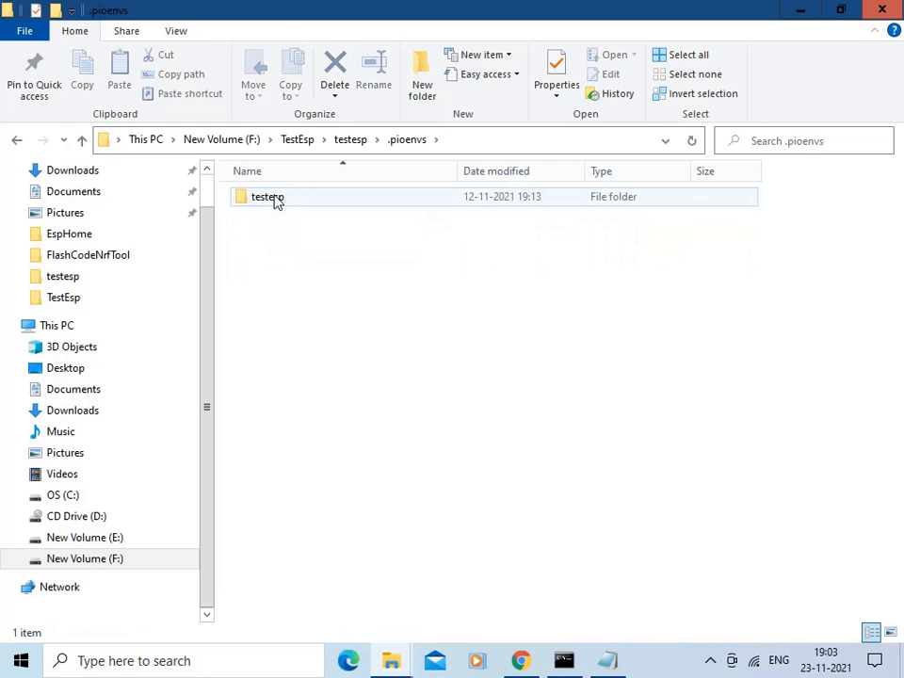
double_click(276, 199)
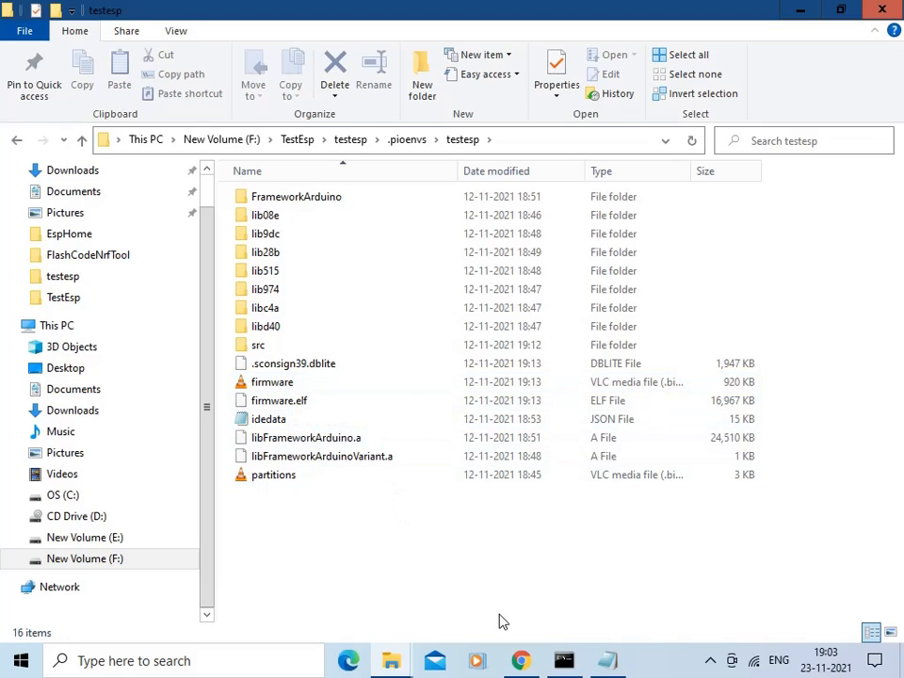
Return to the device's web server page in Chrome, choose firmware.bin for the OTA update and start the update.
left_click(521, 660)
left_click(390, 21)
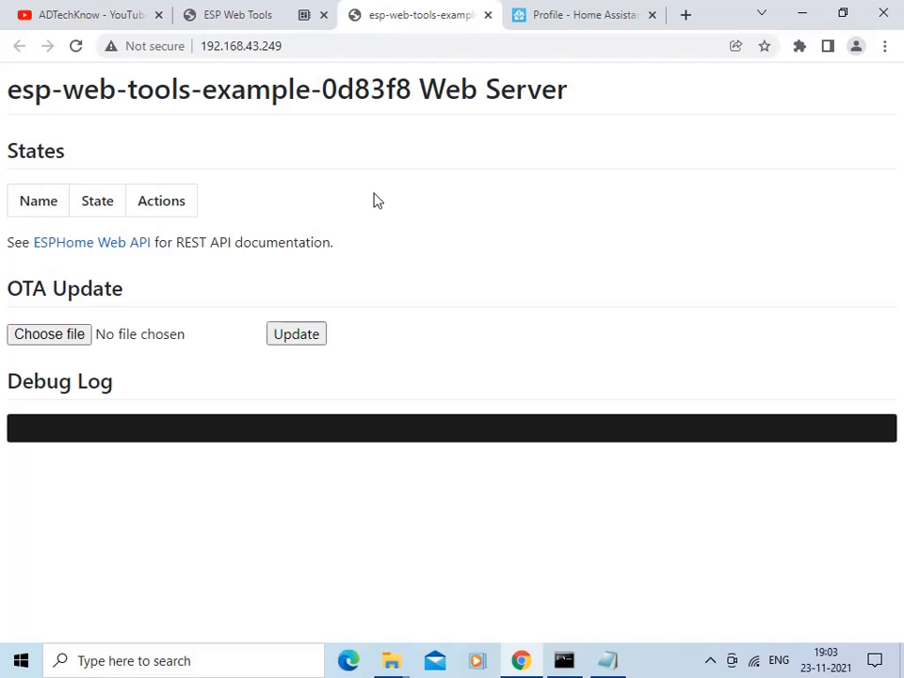
left_click(54, 341)
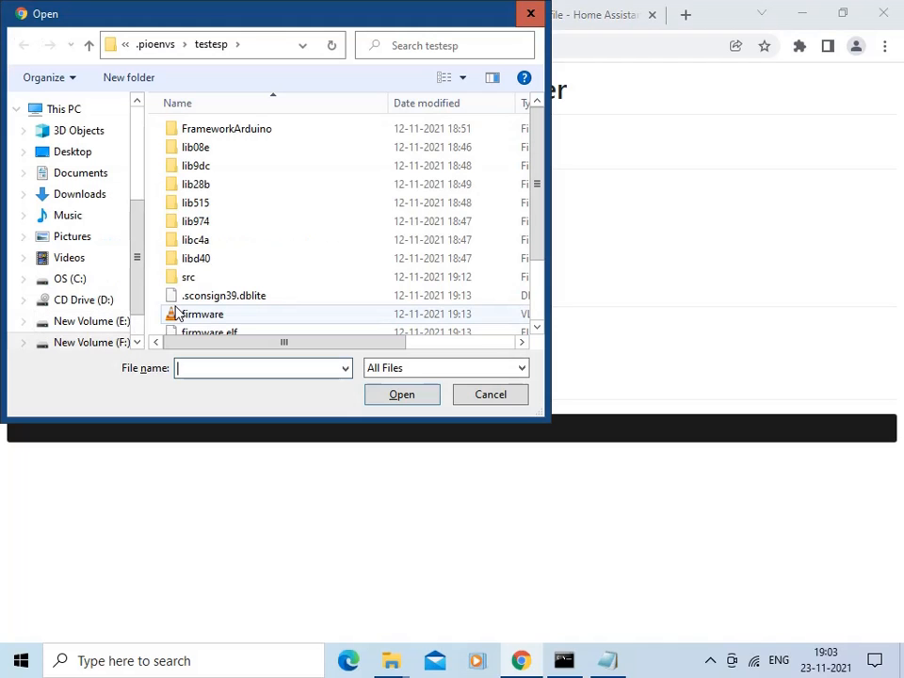
left_click(200, 317)
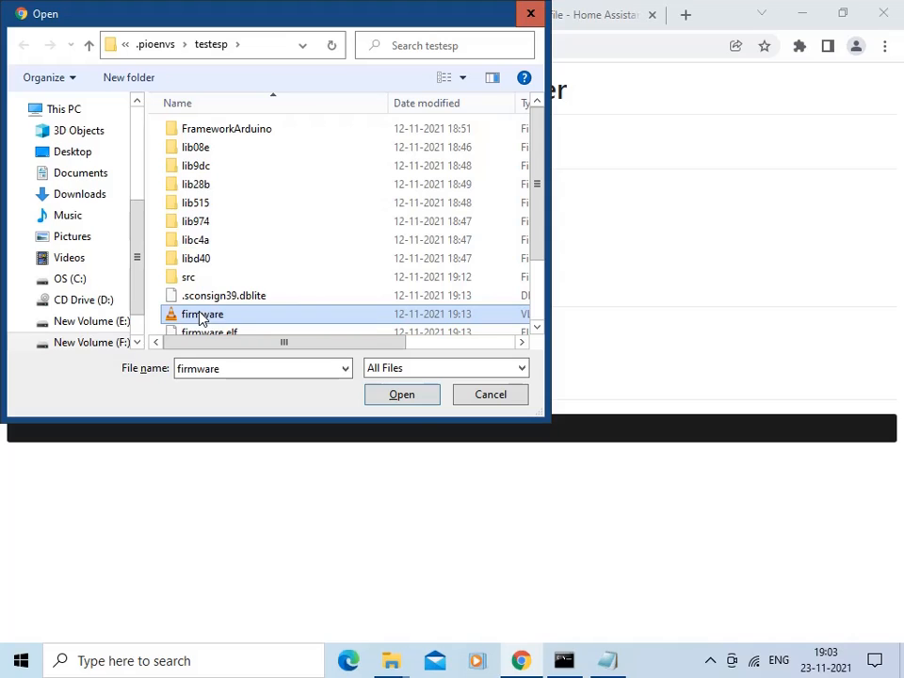
left_click(411, 399)
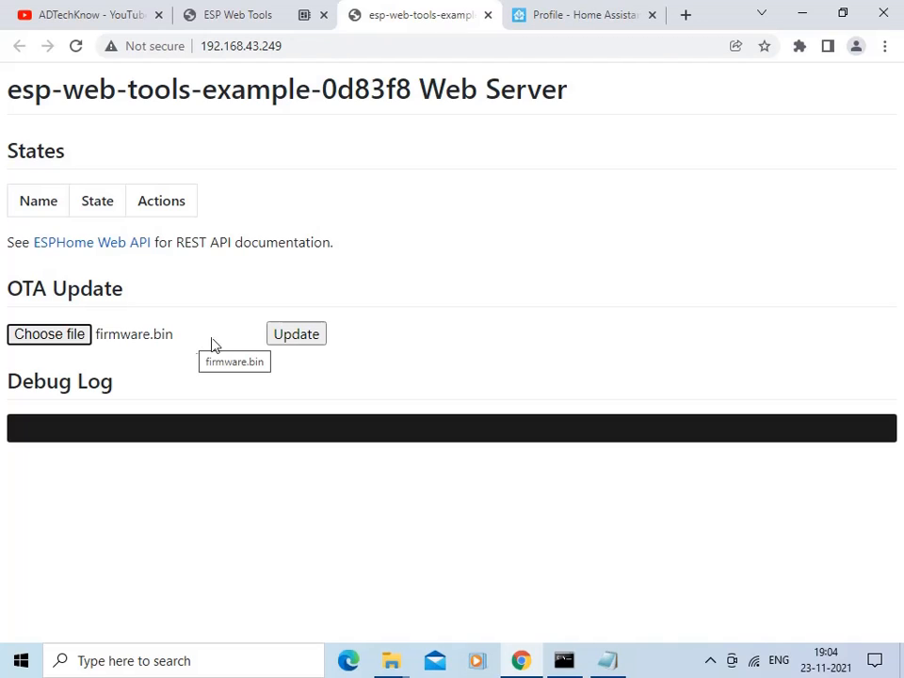
left_click(304, 342)
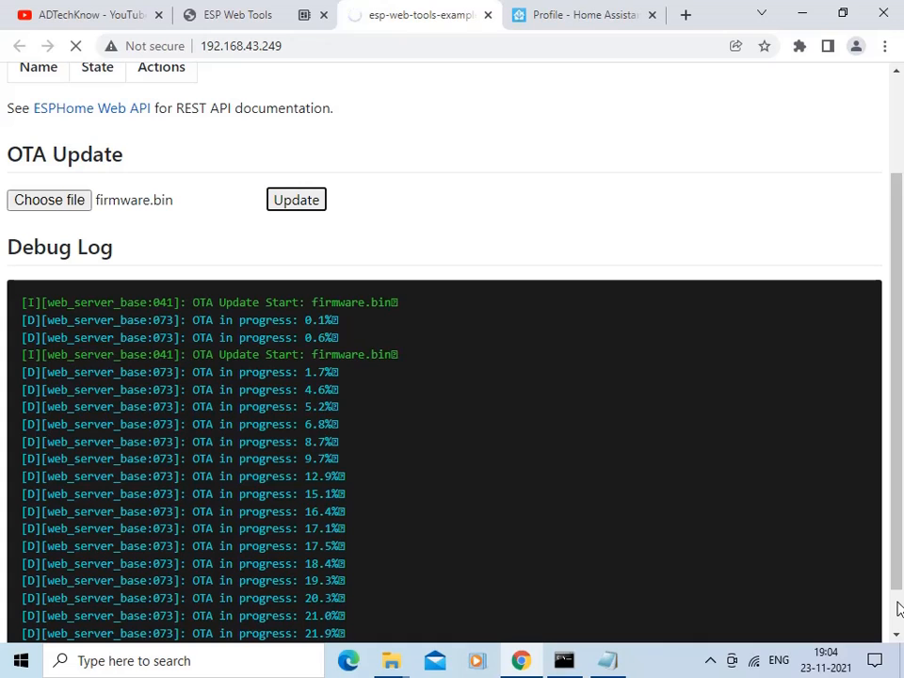
Follow the OTA update progress in the debug log through to the end.
scroll(897, 622, "down", 1)
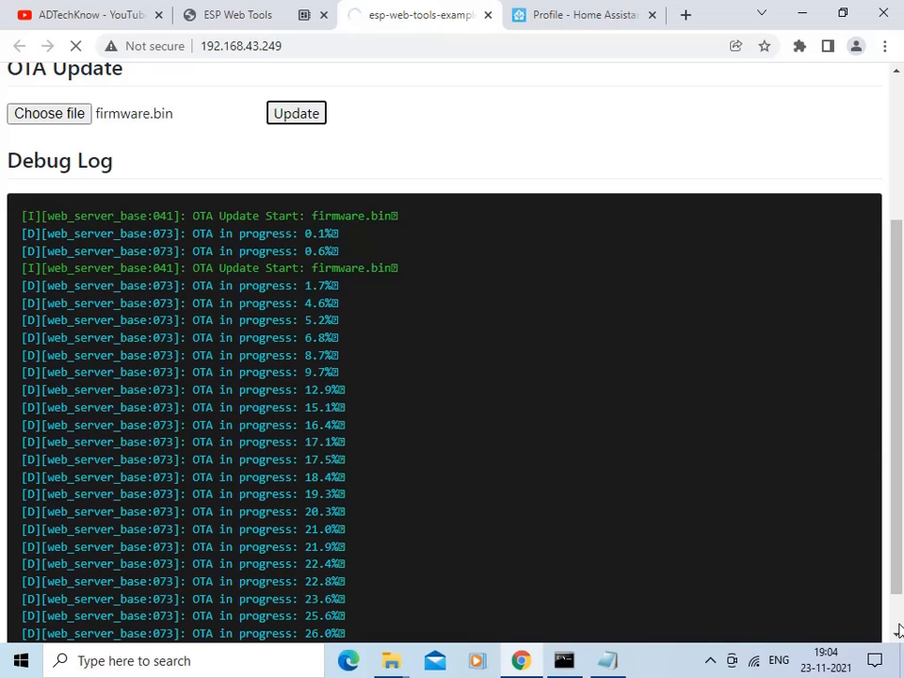
left_click(899, 632)
left_click(899, 631)
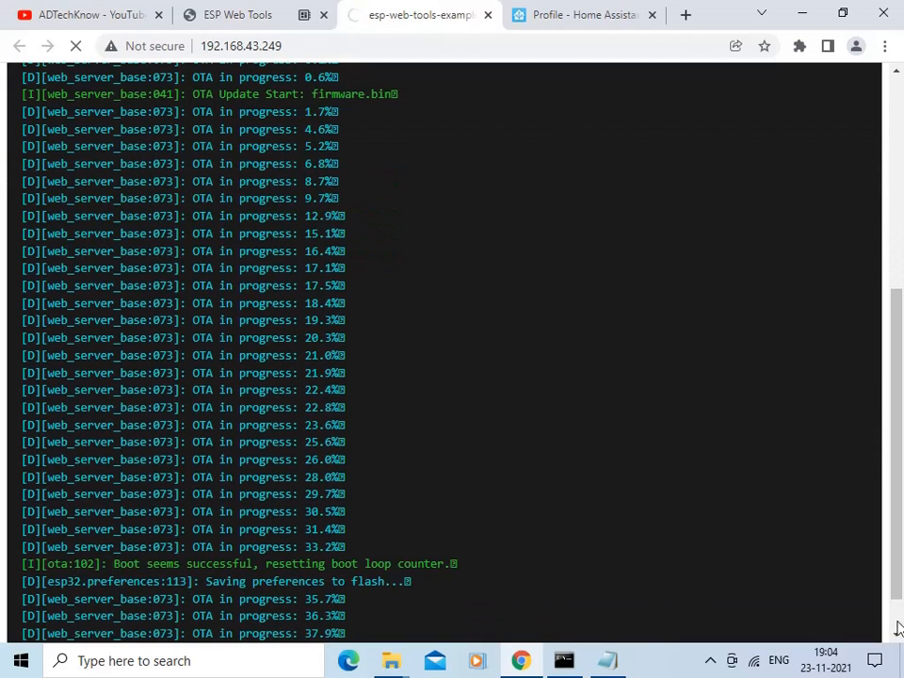
left_click_drag(897, 590, 896, 626)
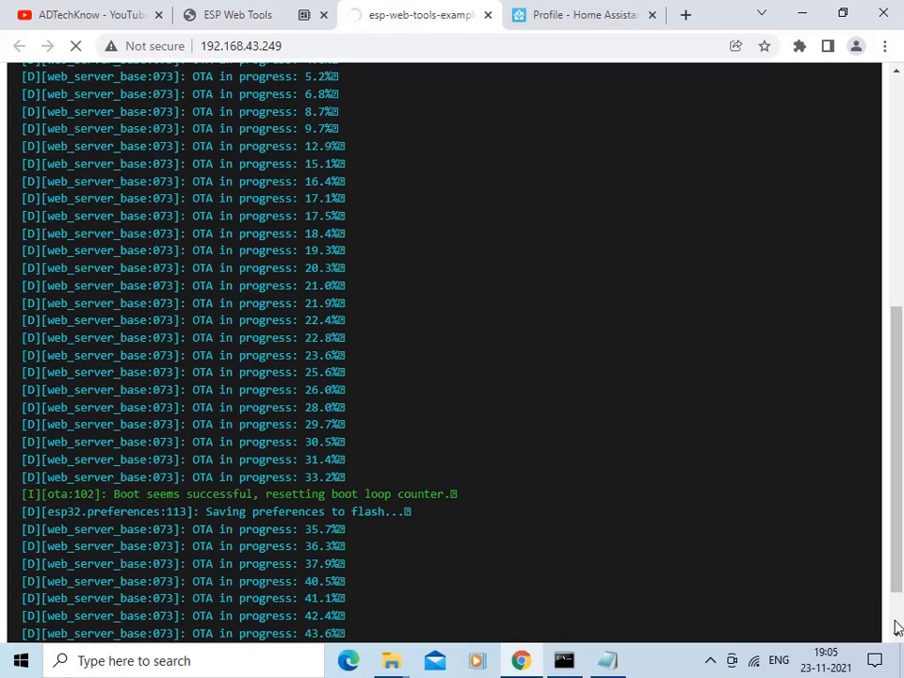
left_click(895, 622)
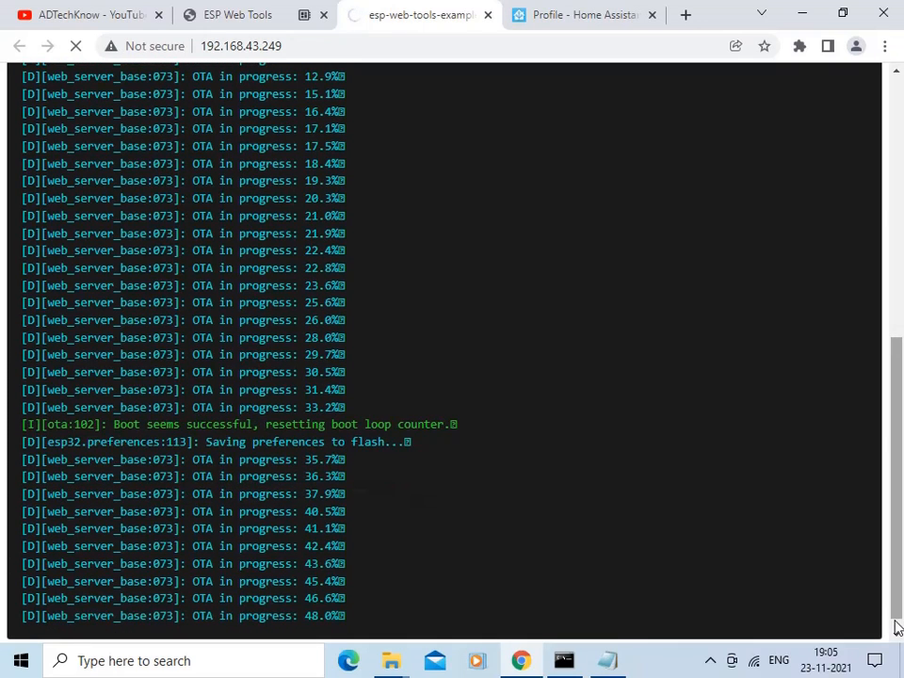
left_click(895, 633)
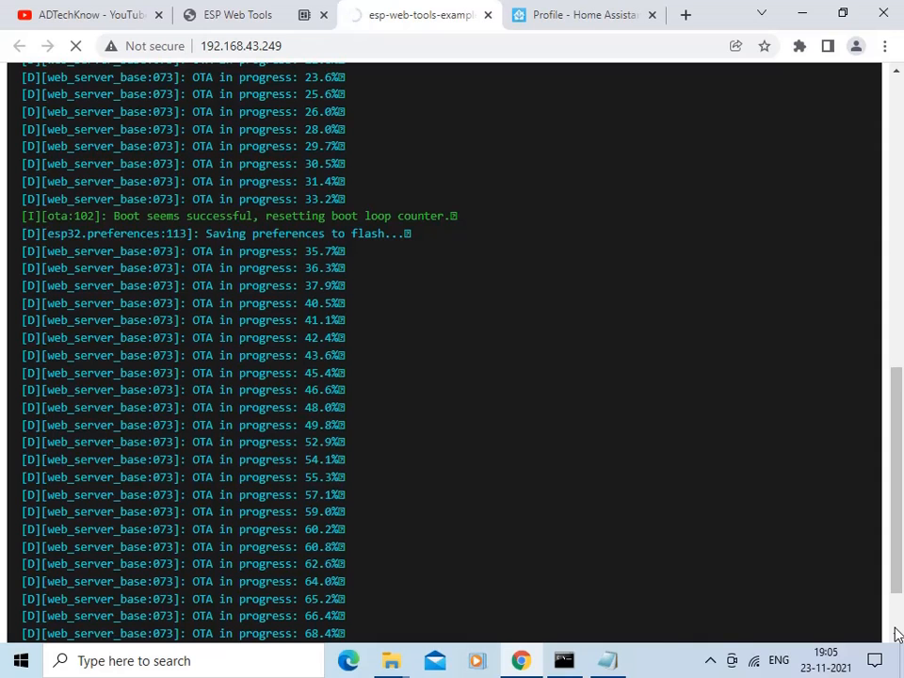
left_click(896, 634)
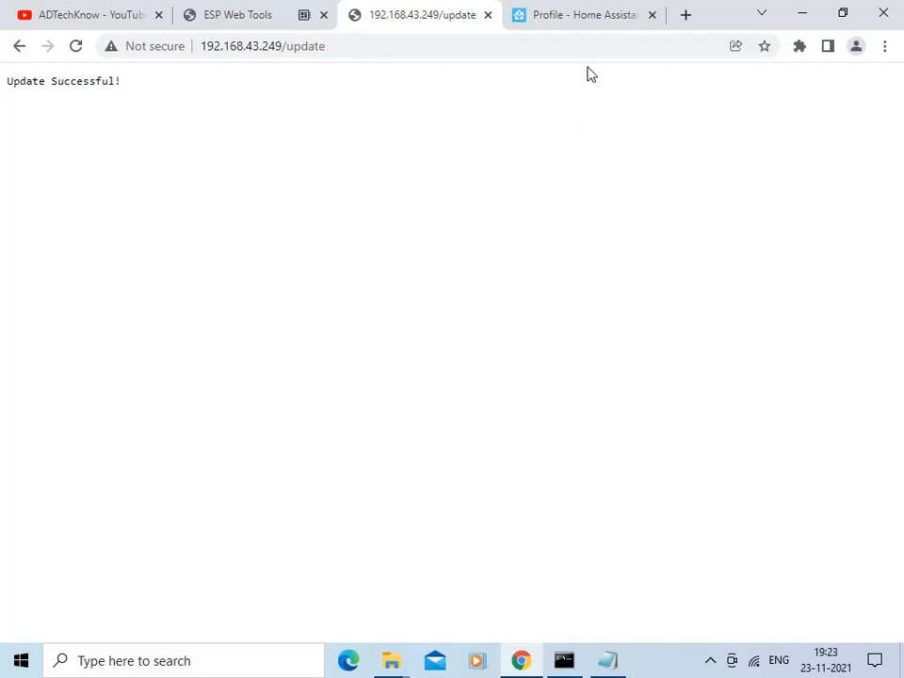
Switch to the Home Assistant page and begin adding the ESPHome integration from the Integrations configuration.
left_click(607, 16)
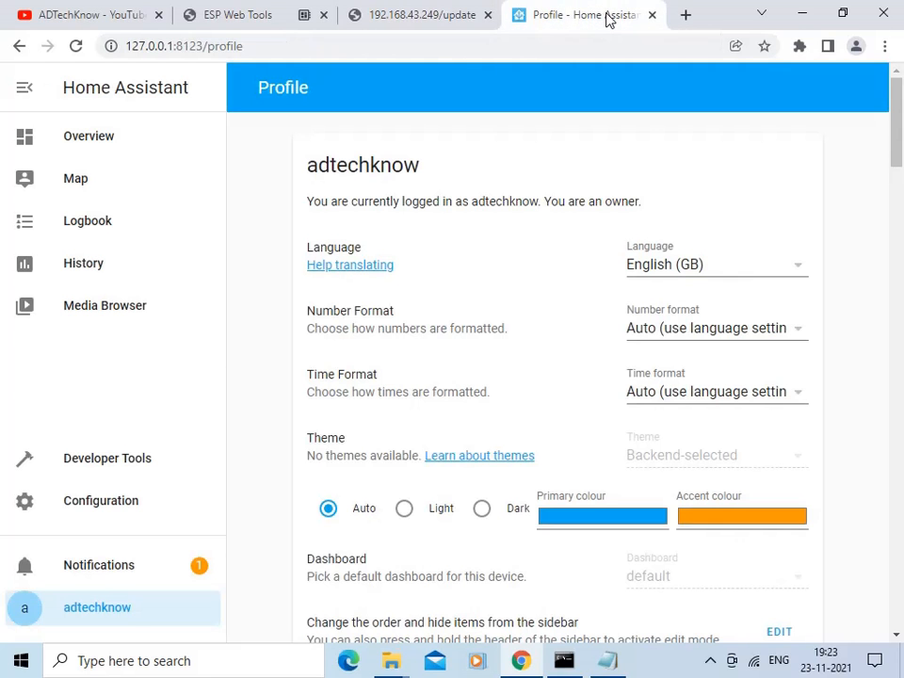
left_click(92, 137)
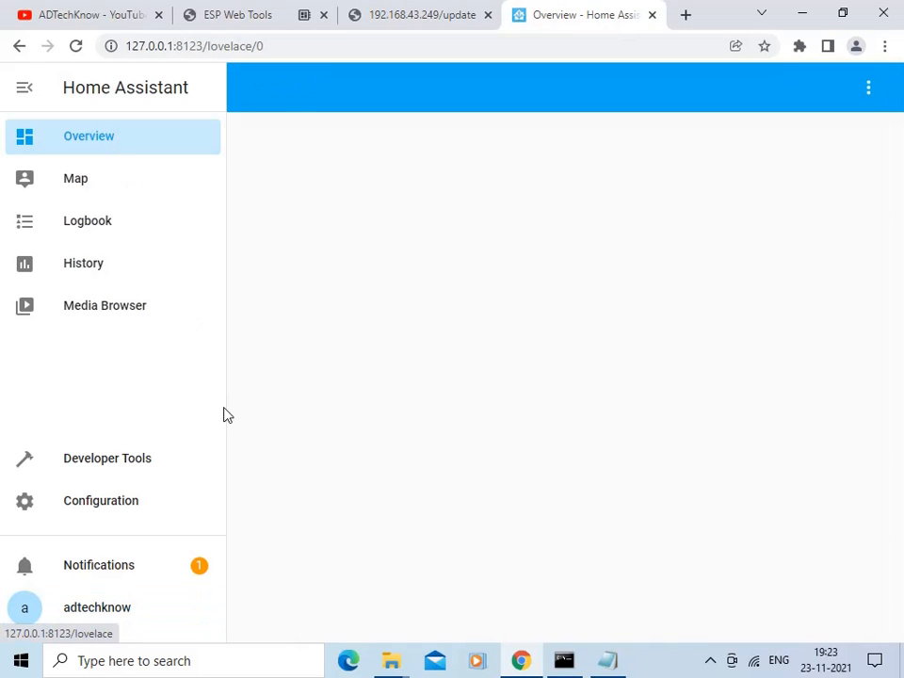
left_click(102, 504)
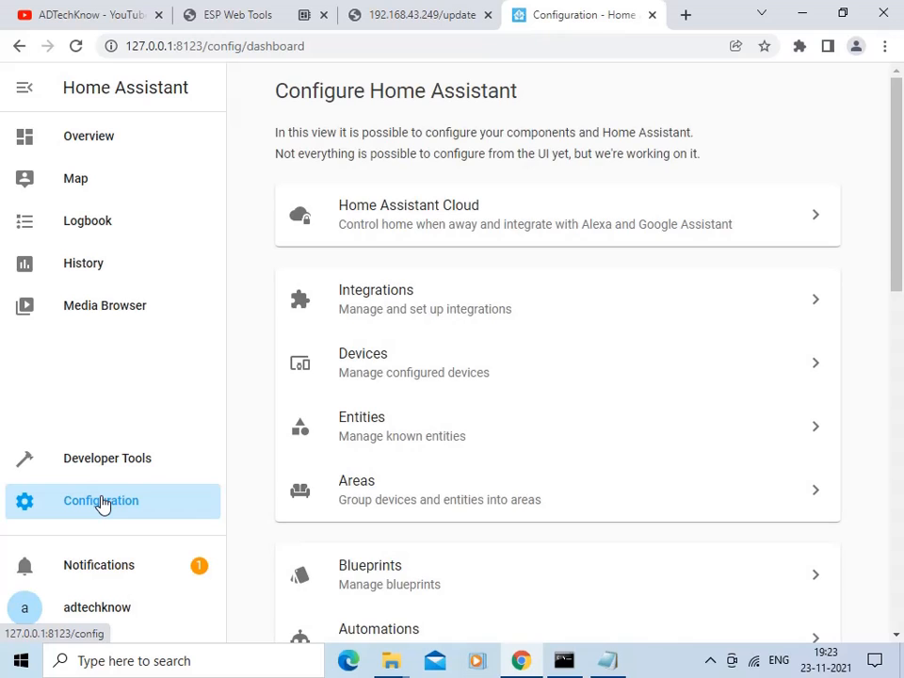
left_click(373, 295)
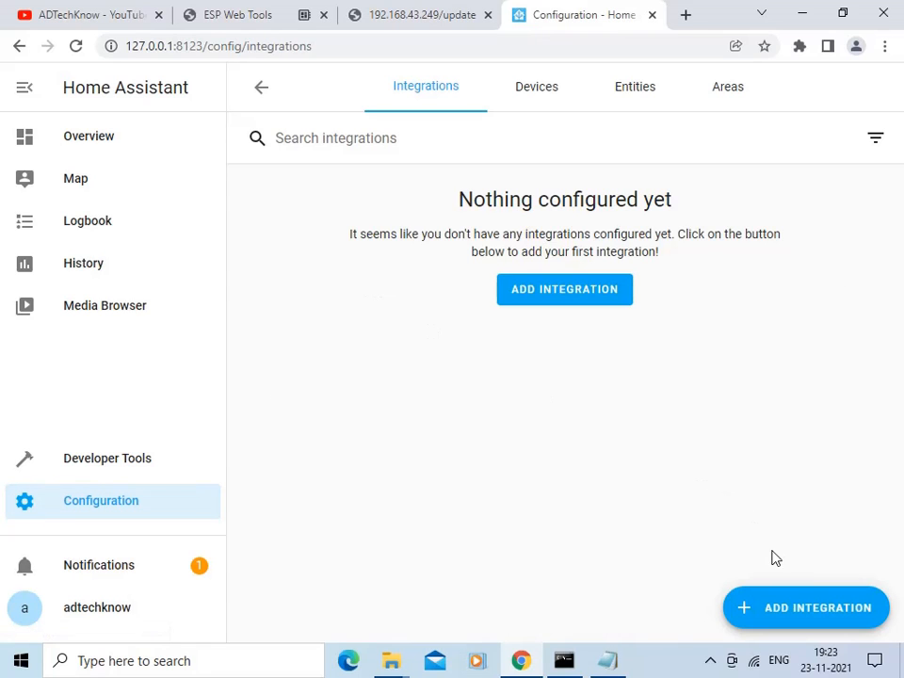
left_click(798, 613)
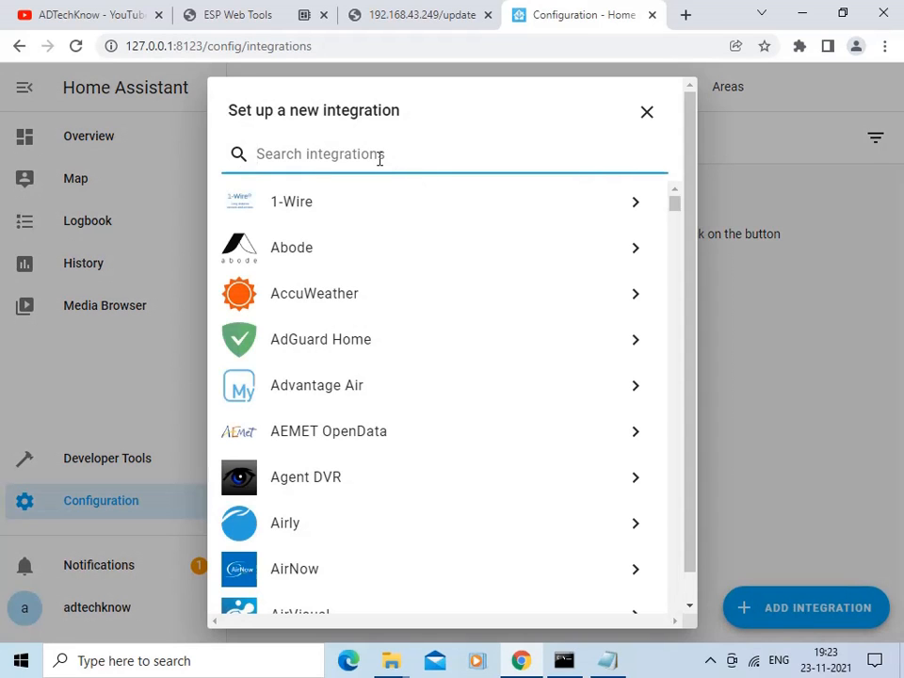
type("ESPHOME")
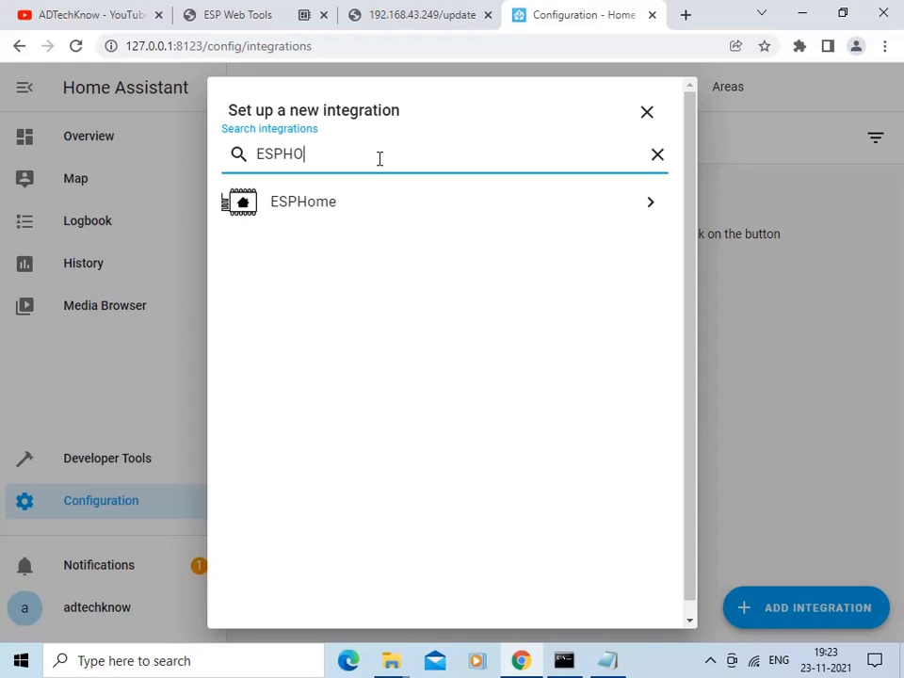
key("Return")
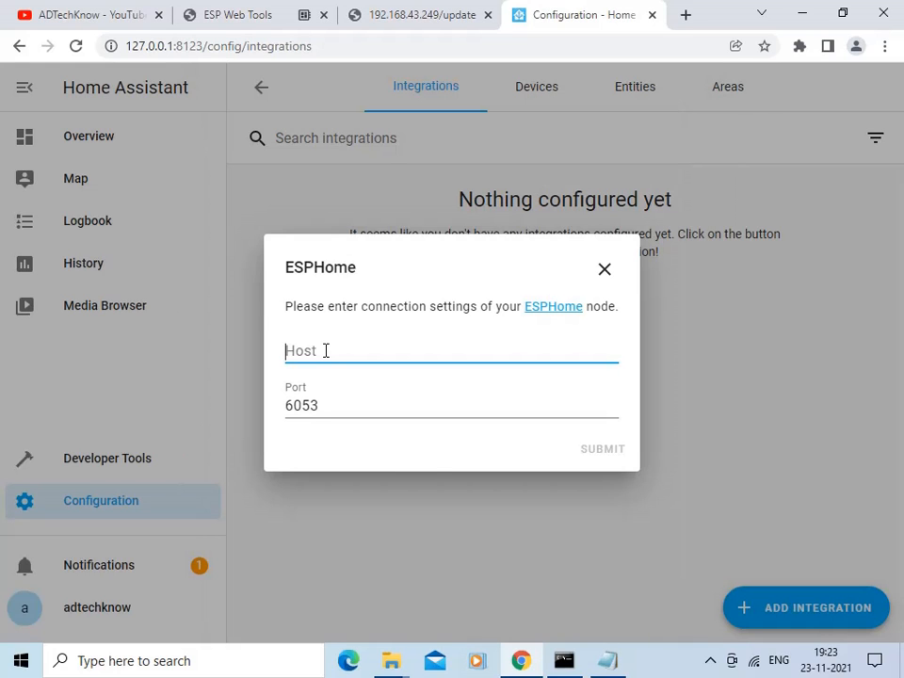
Copy the static IP 192.168.43.249 from the testesp configuration in Notepad and submit it as the ESPHome host in Home Assistant.
left_click(601, 663)
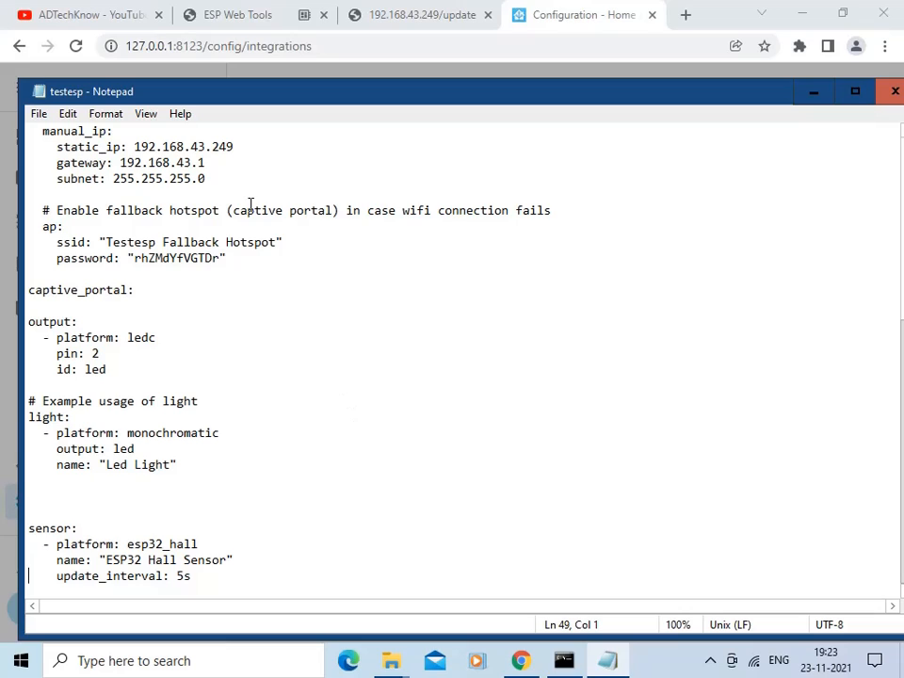
left_click_drag(135, 147, 236, 147)
key("ctrl+c")
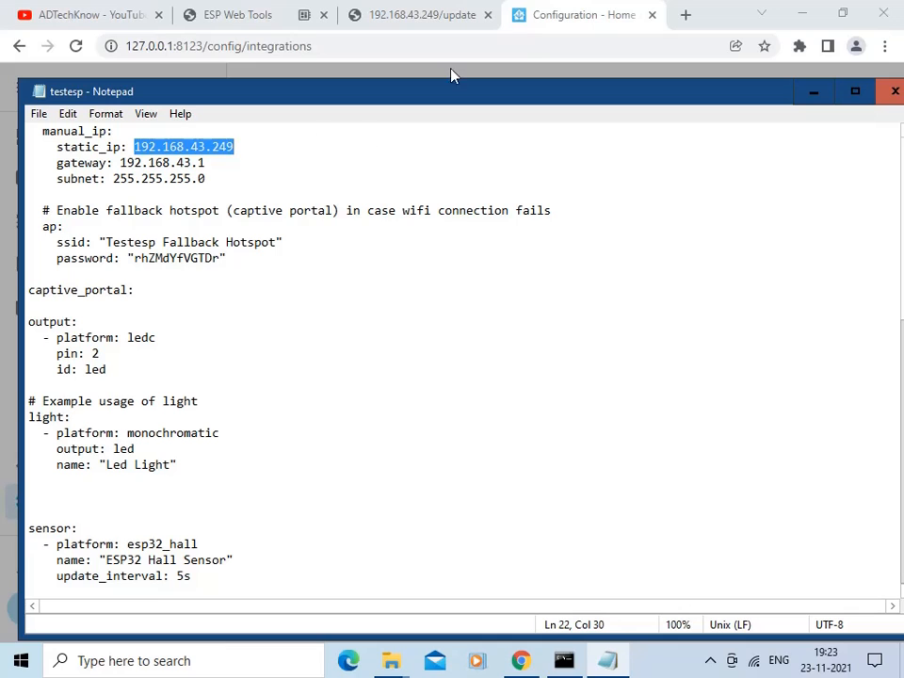
left_click(585, 17)
left_click(351, 349)
key("ctrl+v")
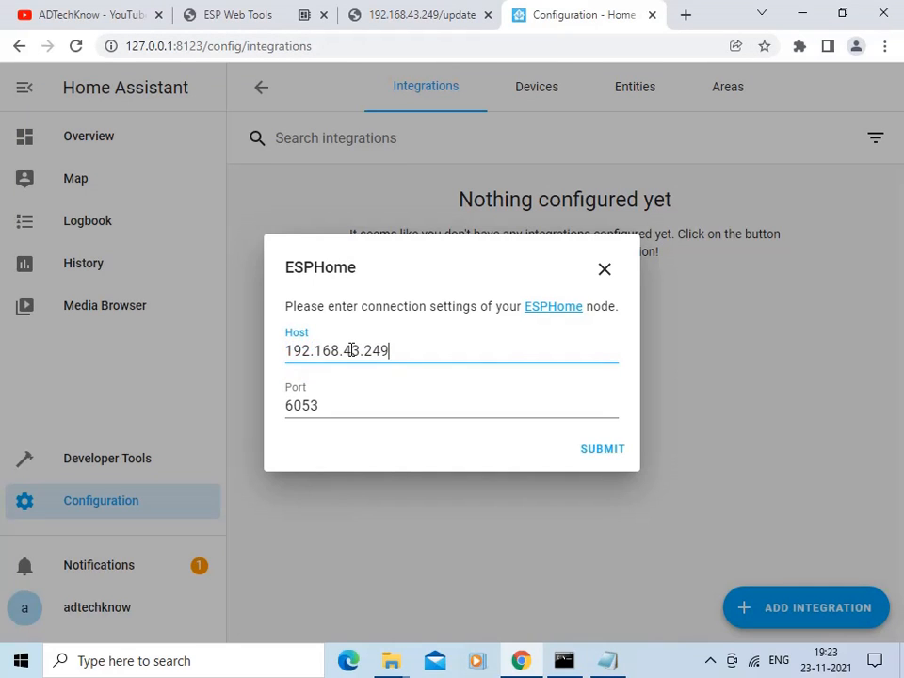
left_click(598, 454)
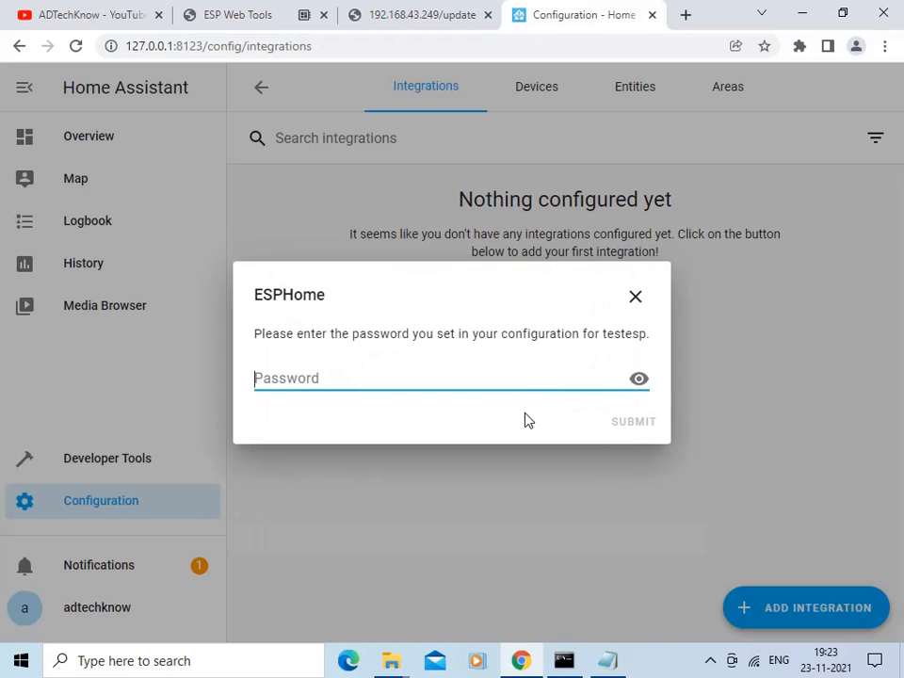
Enter the testesp configuration password and finish the ESPHome integration setup without assigning an area.
type("••••")
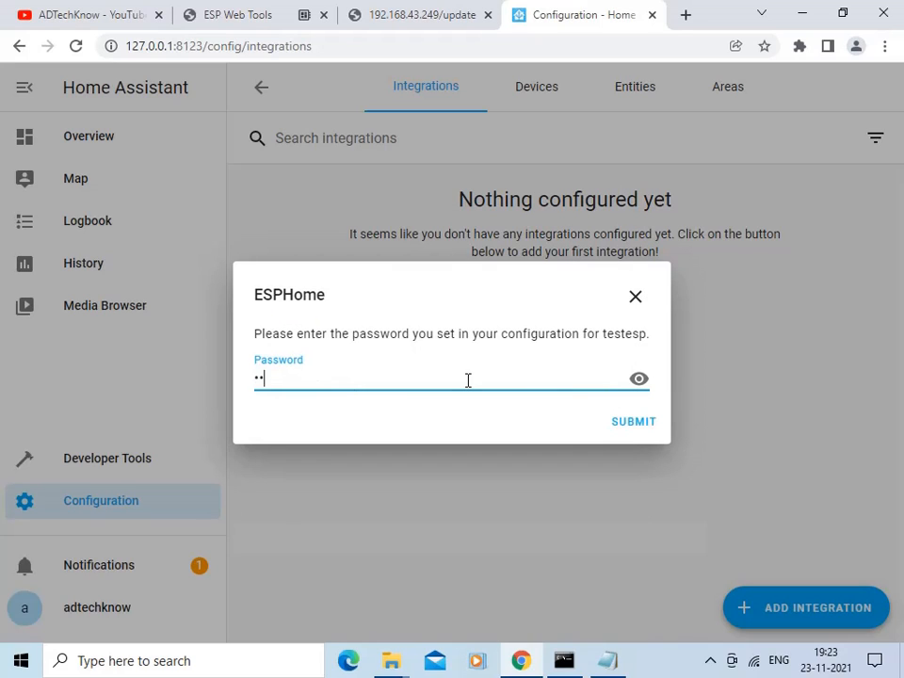
left_click(620, 424)
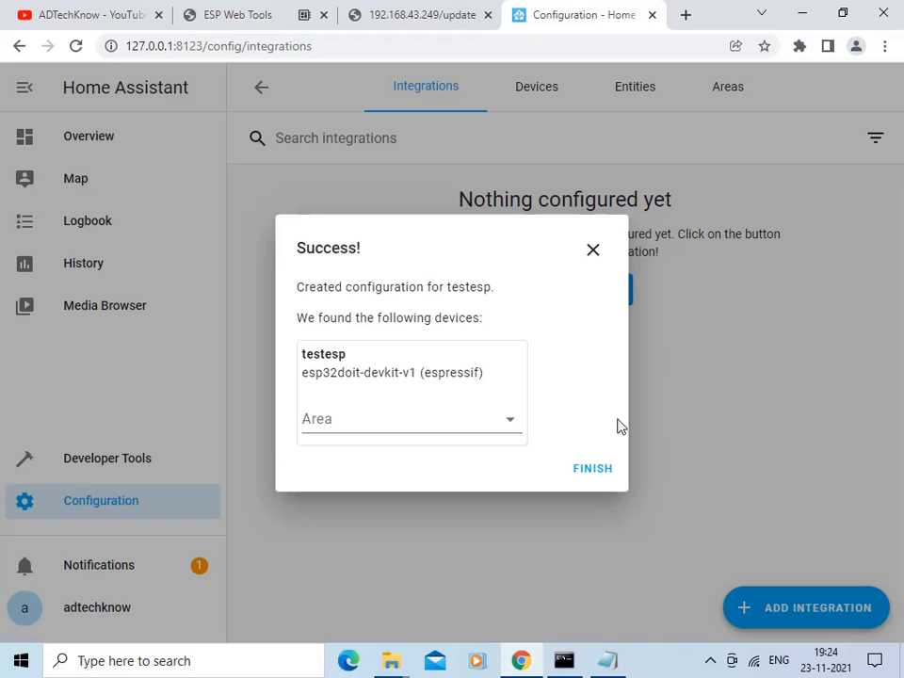
left_click(593, 472)
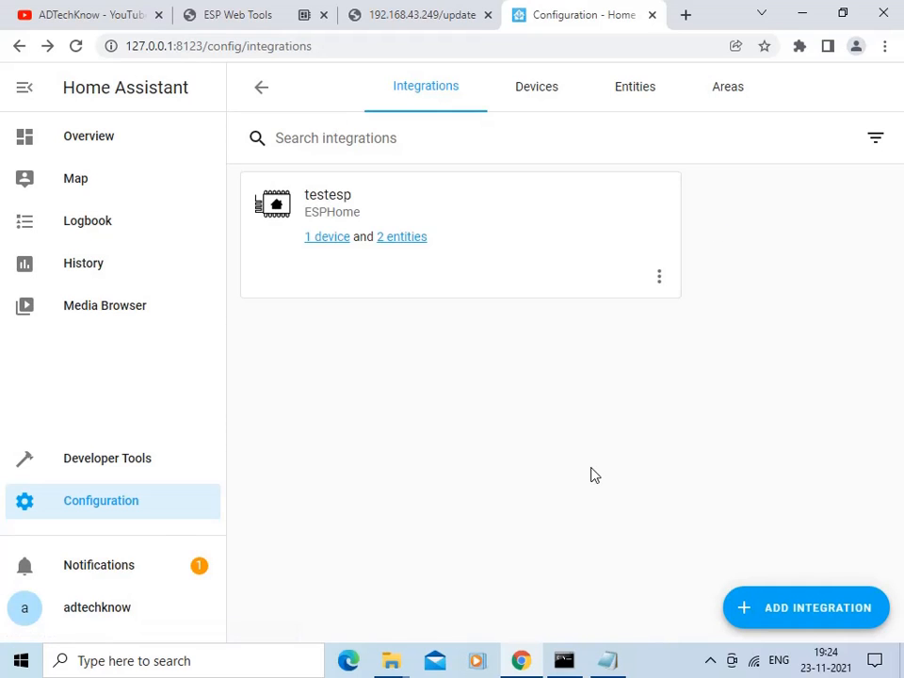
Open the testesp device page and test its Led Light entity by switching it on and off again.
left_click(325, 238)
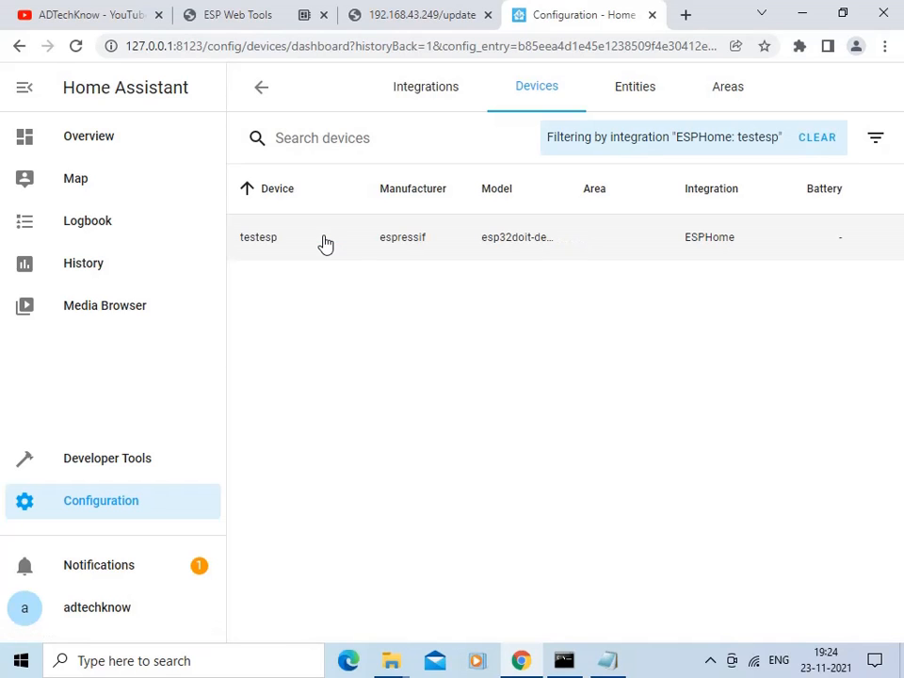
left_click(264, 245)
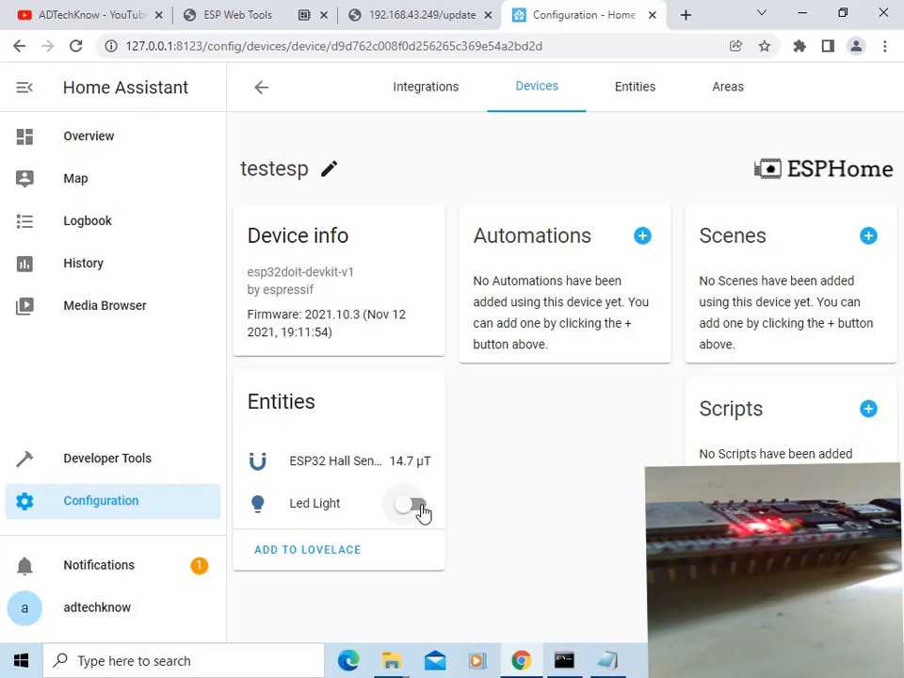
left_click(414, 505)
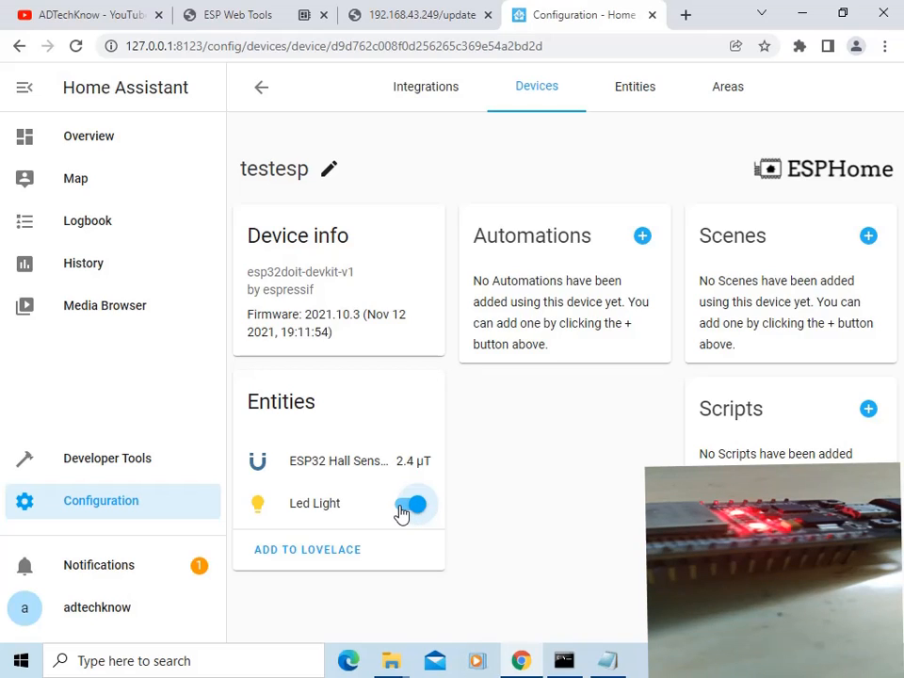
left_click(401, 511)
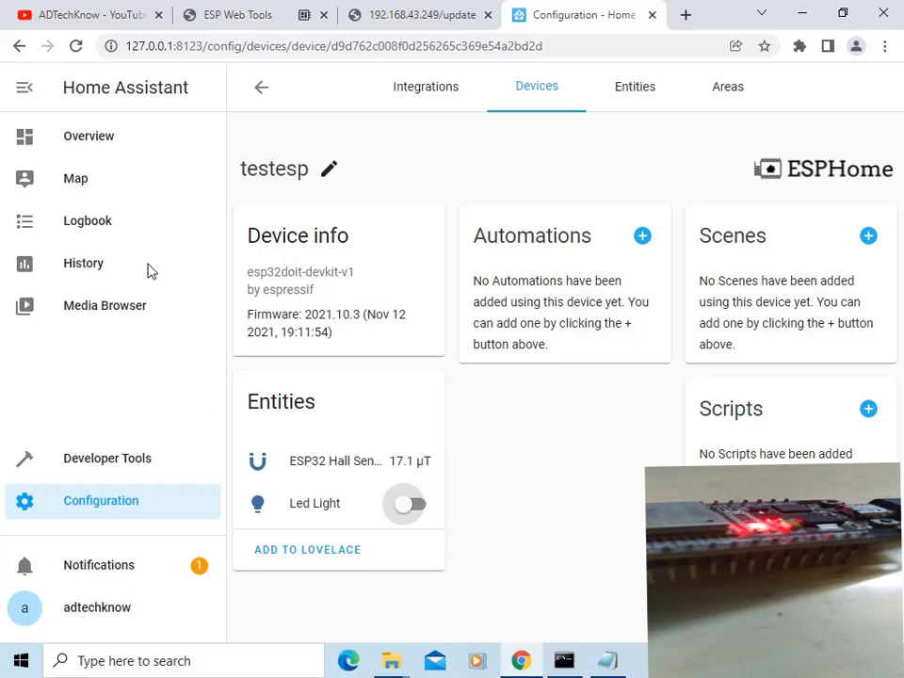
Edit the Overview dashboard and add a Button card for light.led_light to the Home view.
left_click(104, 142)
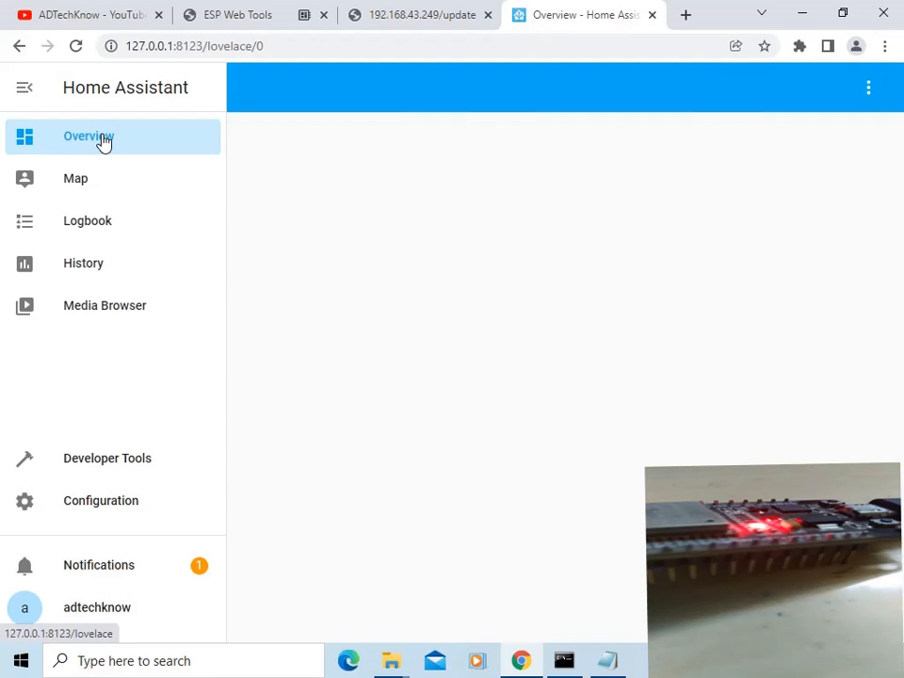
left_click(868, 91)
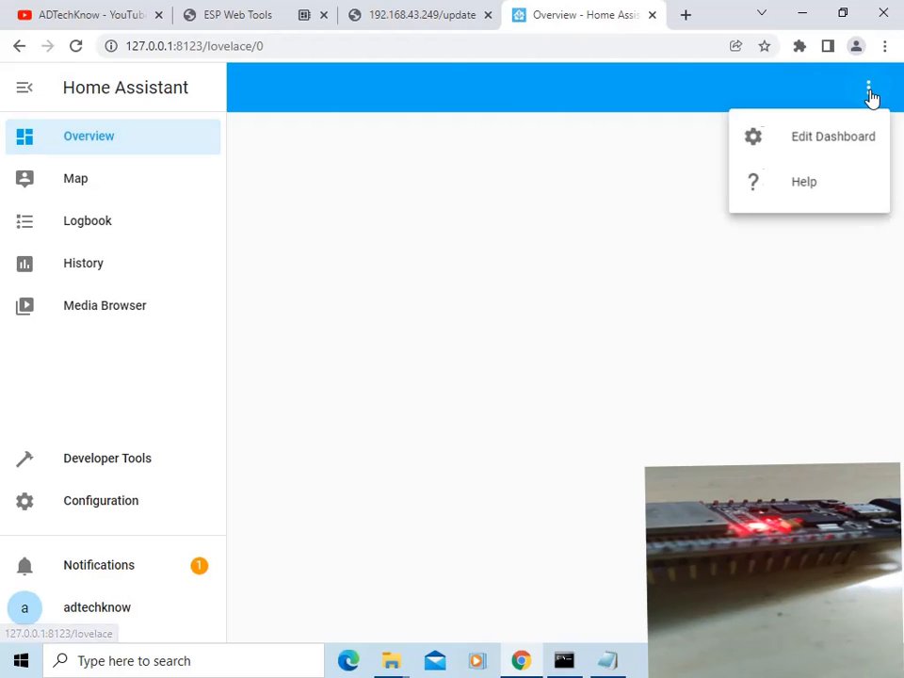
left_click(843, 139)
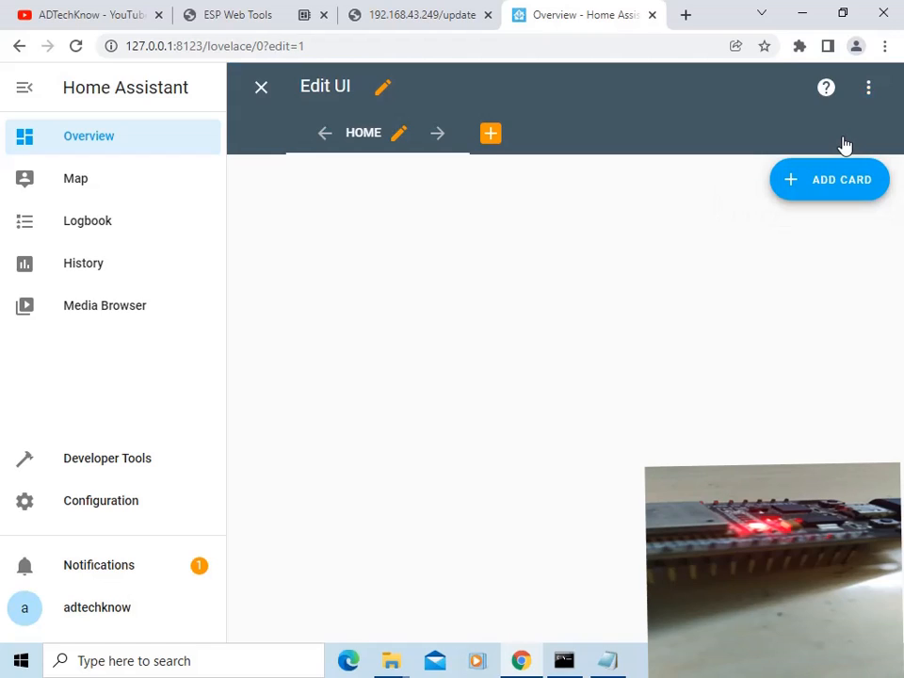
left_click(834, 189)
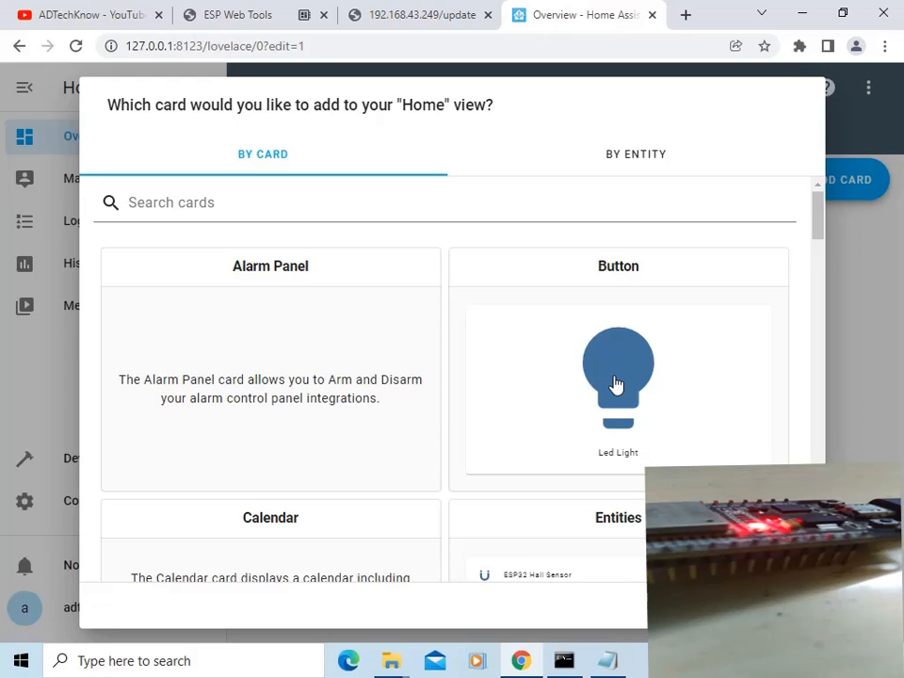
left_click(614, 385)
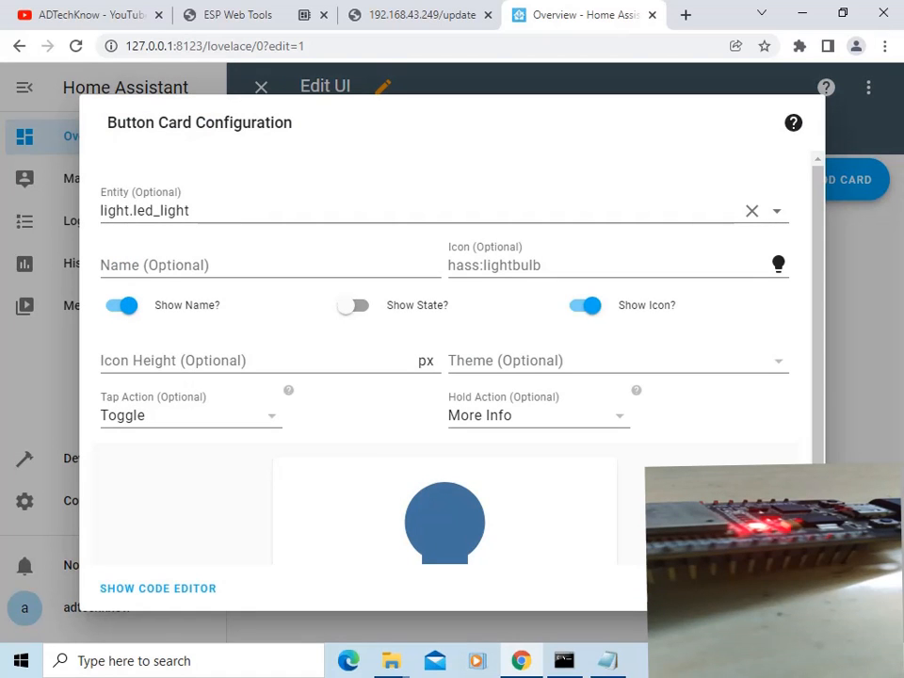
left_click(793, 589)
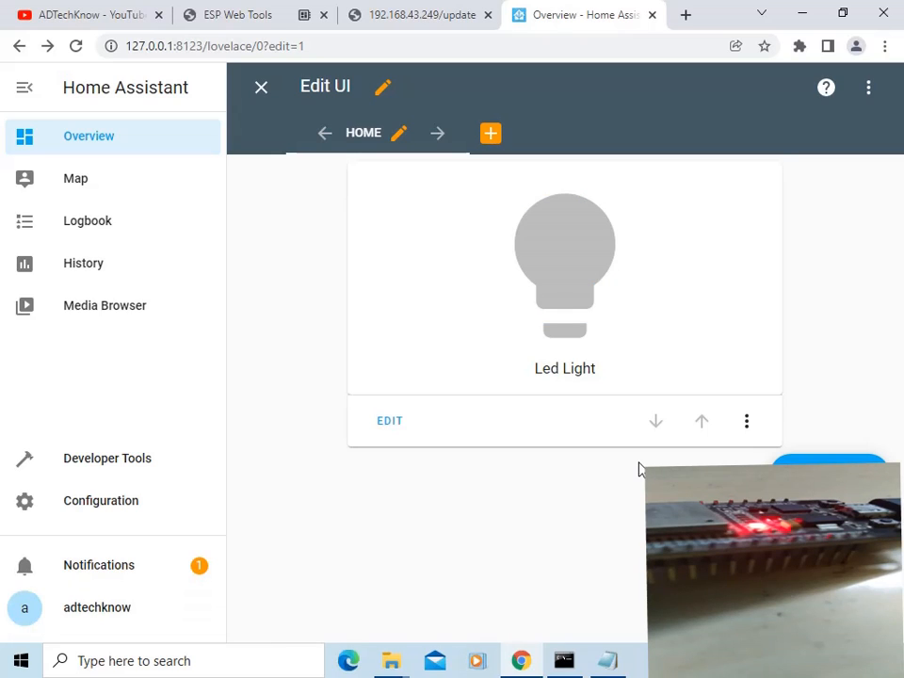
Test the Led Light button card by toggling the light on and off again.
left_click(625, 358)
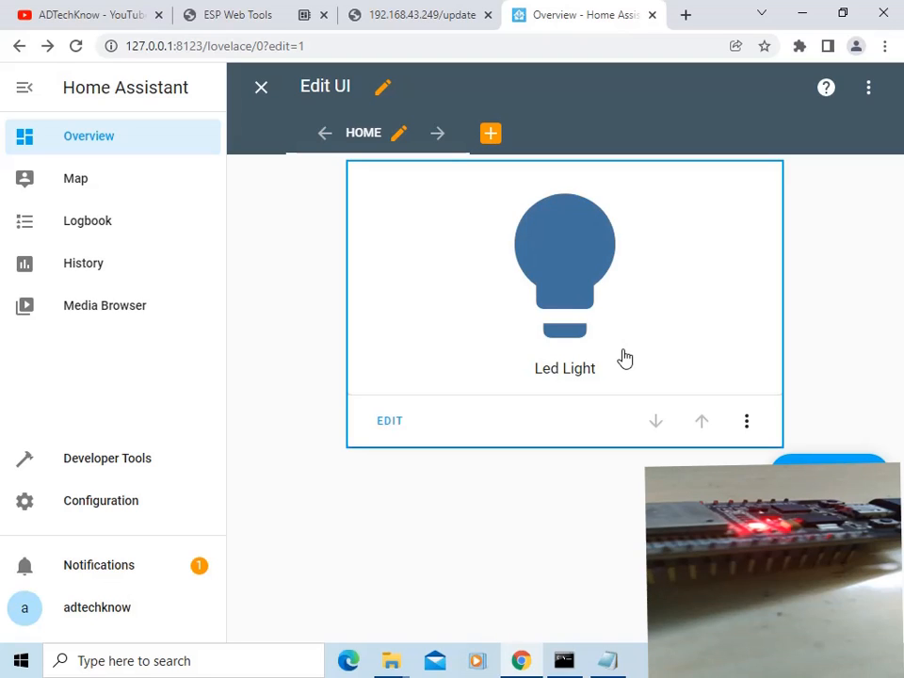
left_click(566, 275)
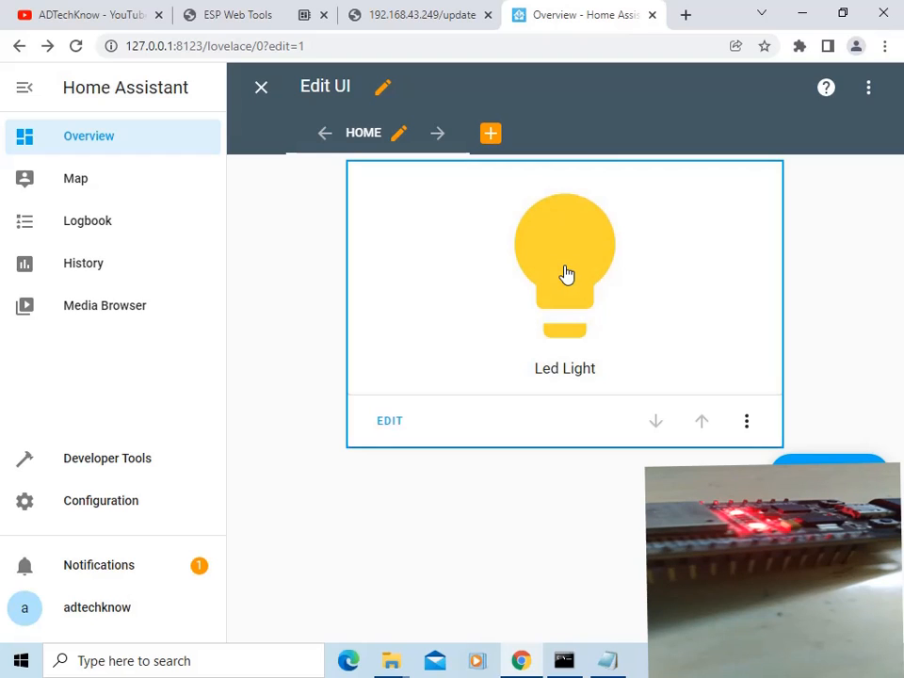
left_click(566, 274)
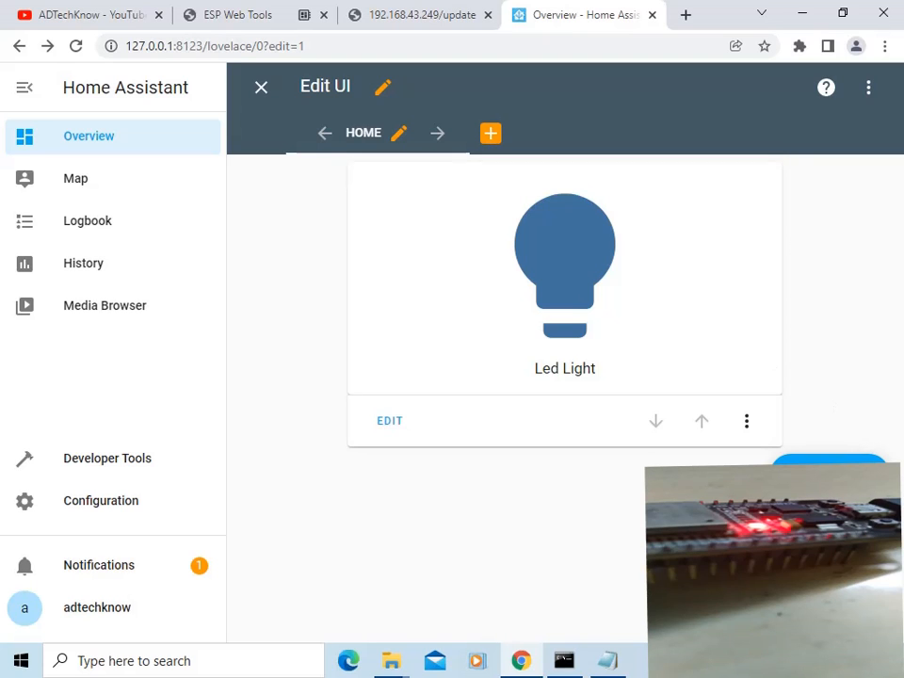
Add an Entities card with sensor.esp32_hall_sensor and light.led_light to the Home view.
left_click(829, 476)
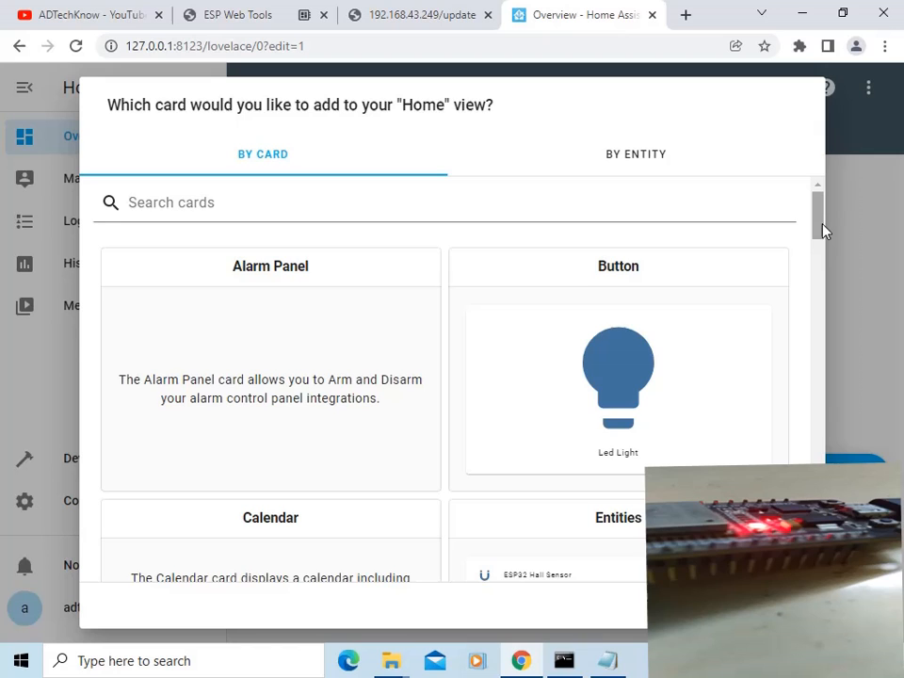
mouse_move(820, 226)
left_mouse_down()
mouse_move(818, 280)
mouse_move(813, 249)
left_mouse_up()
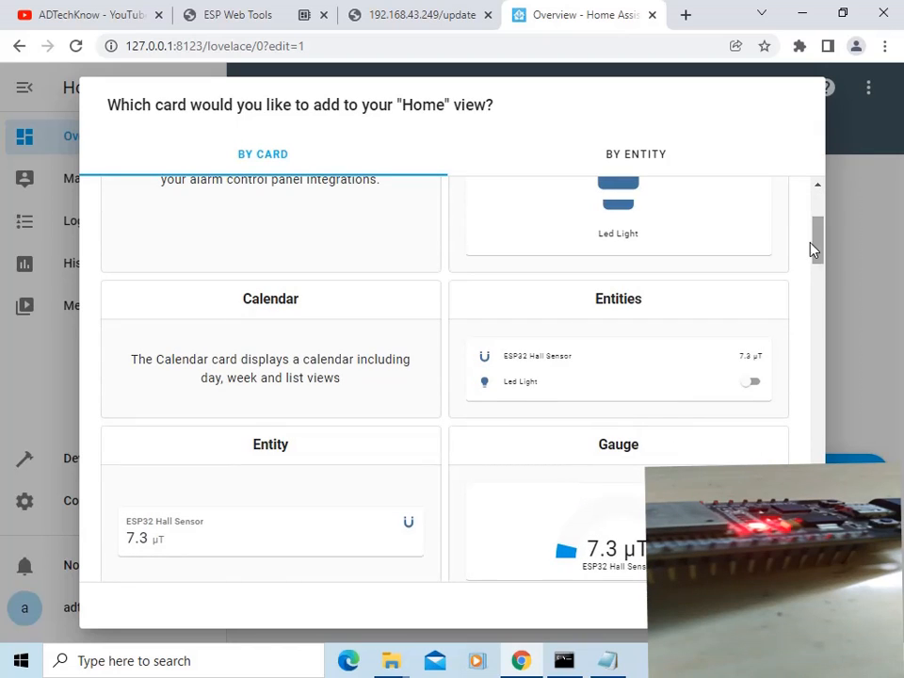
left_click(682, 362)
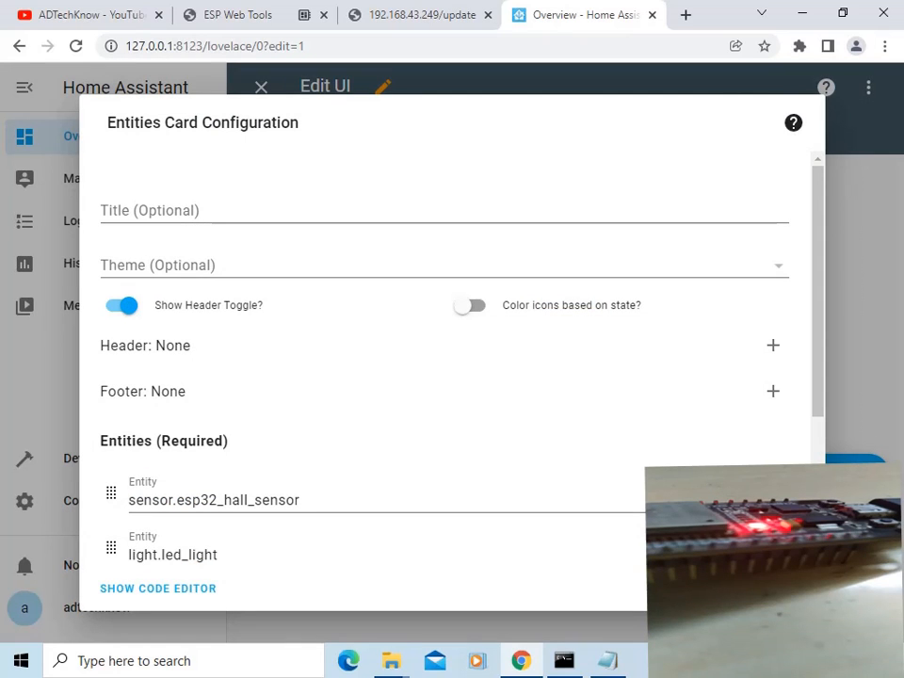
left_click(792, 589)
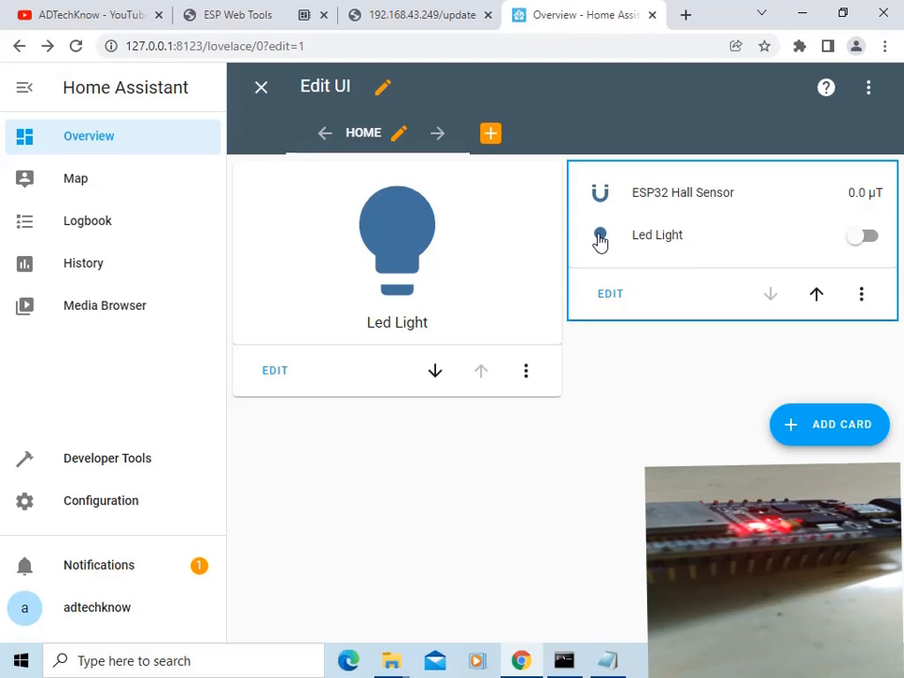
Open the Led Light details from the Entities card, raise its brightness to about half and on to maximum, and close the details.
left_click(600, 236)
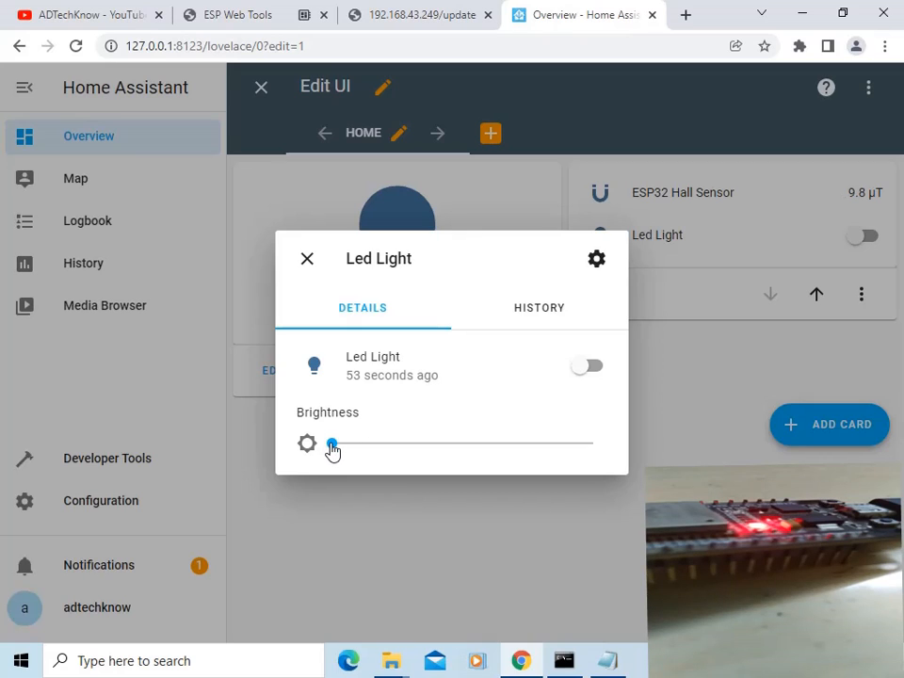
left_click_drag(331, 446, 460, 450)
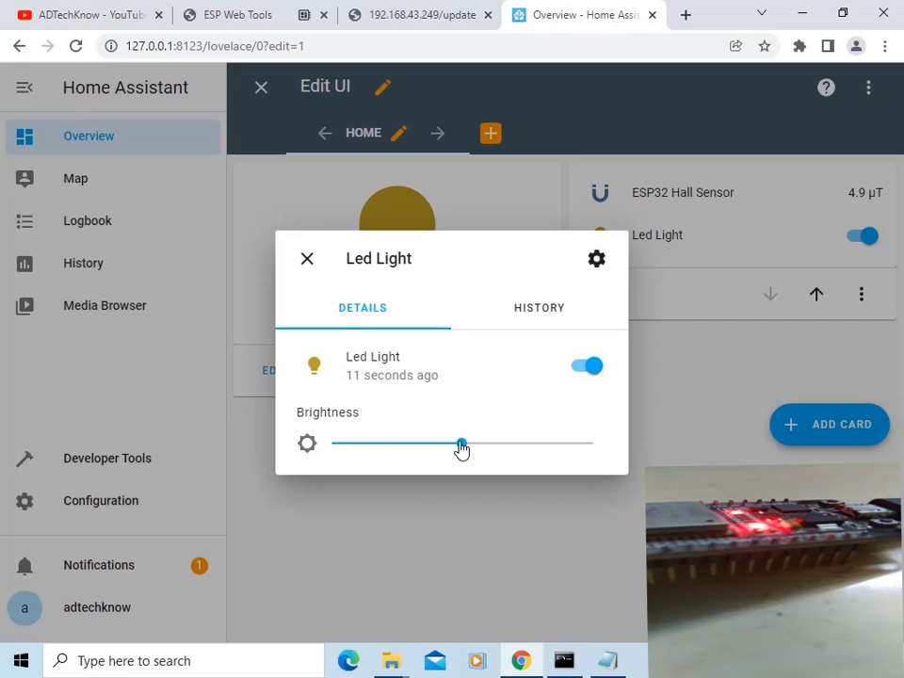
left_click(462, 447)
left_click_drag(462, 449, 593, 450)
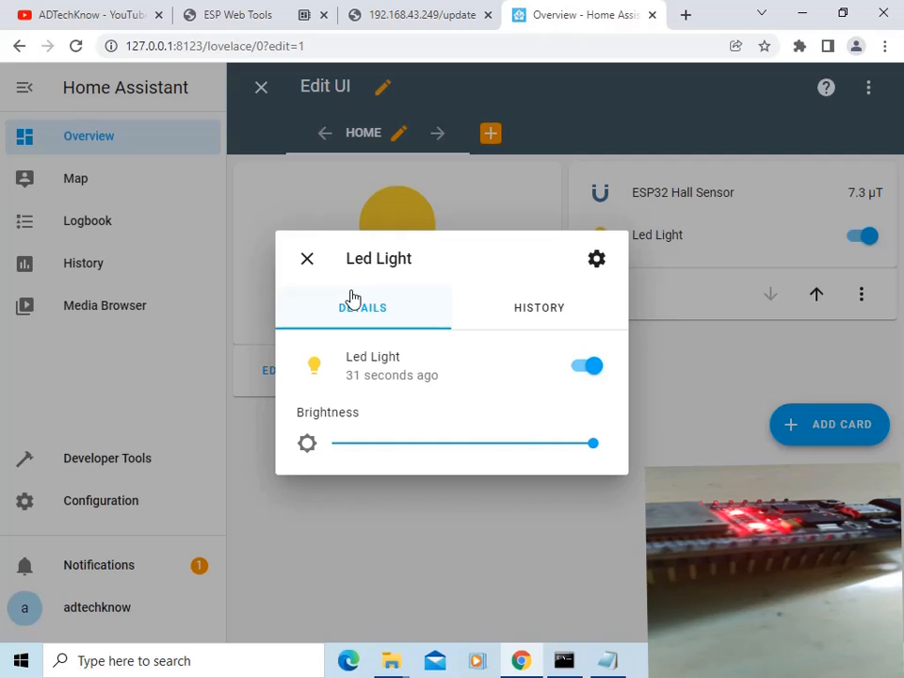
left_click(307, 260)
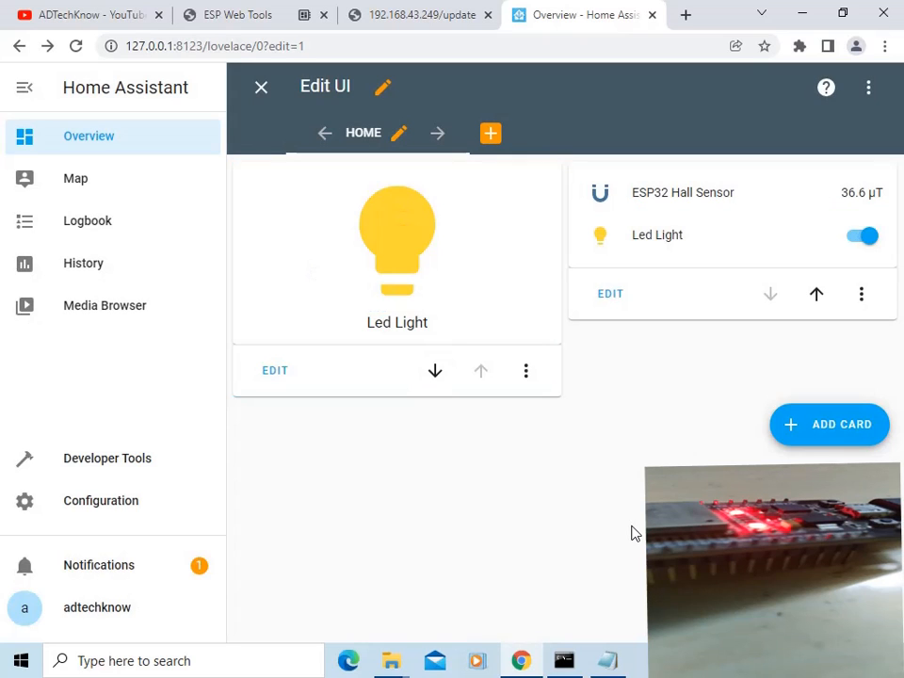